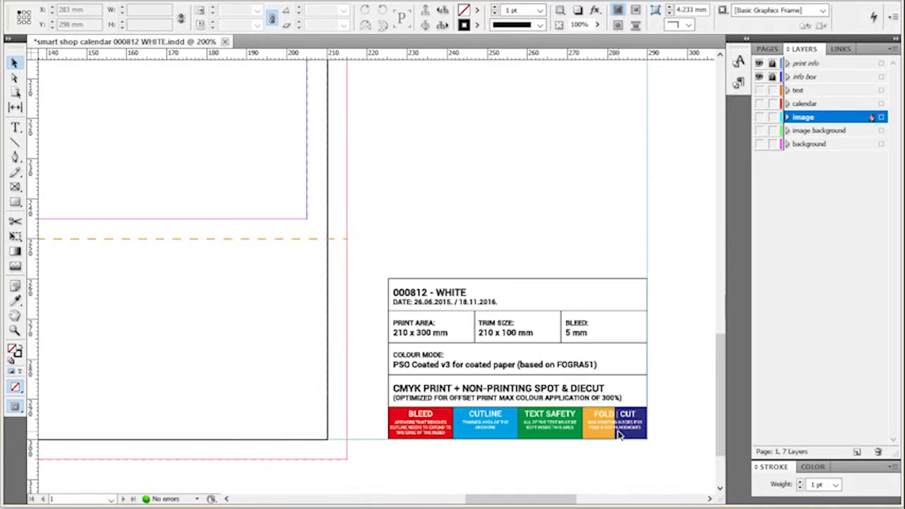
- Examine the print info box and the bleed, cutline, text safety and fold guides across the whole page
scroll(671, 462, down, 2)
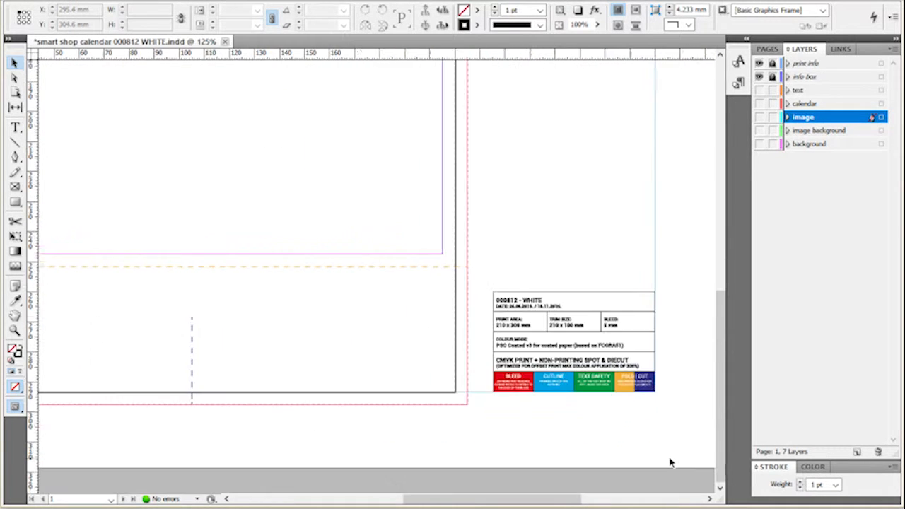
drag(574, 157, 618, 227)
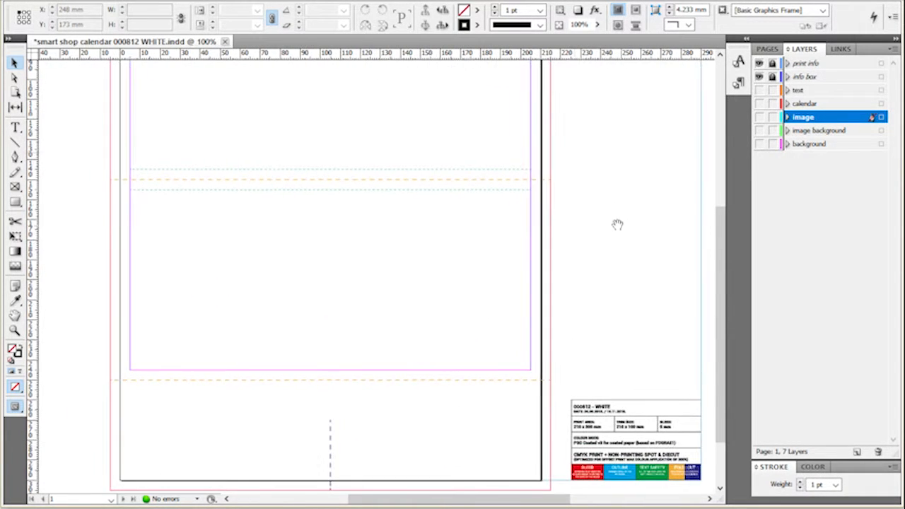
scroll(617, 256, up, 3)
scroll(616, 256, up, 4)
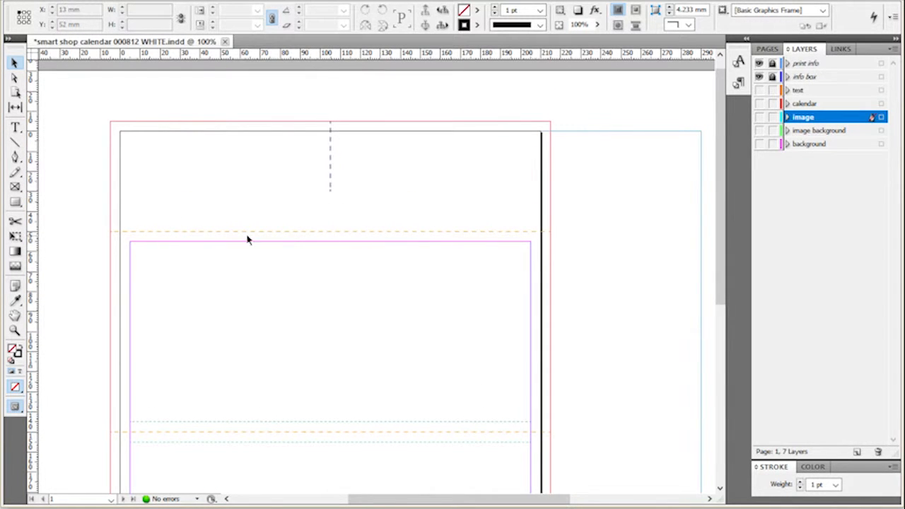
scroll(354, 239, down, 3)
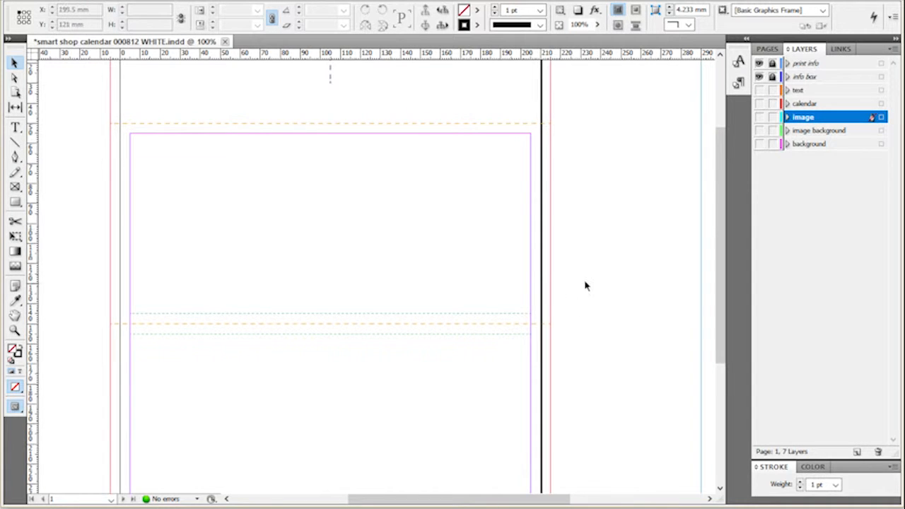
scroll(517, 259, down, 3)
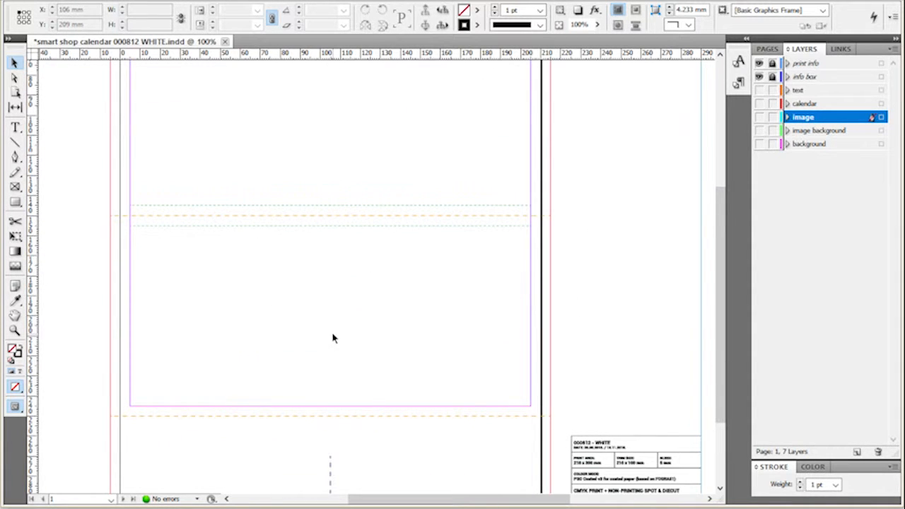
scroll(333, 338, down, 2)
scroll(411, 379, up, 2)
scroll(411, 378, up, 3)
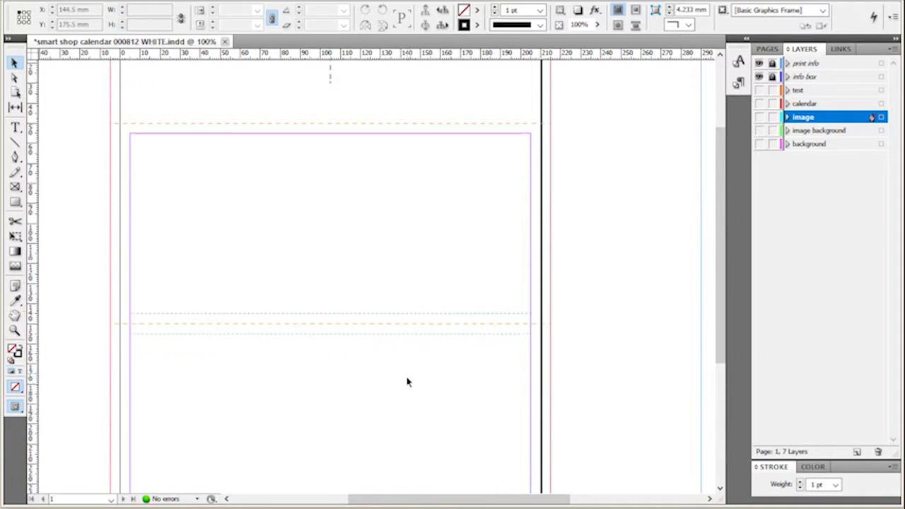
- Show all the artwork layers, hide the print info and info box layers, and make the text layer active
alt+click(759, 91)
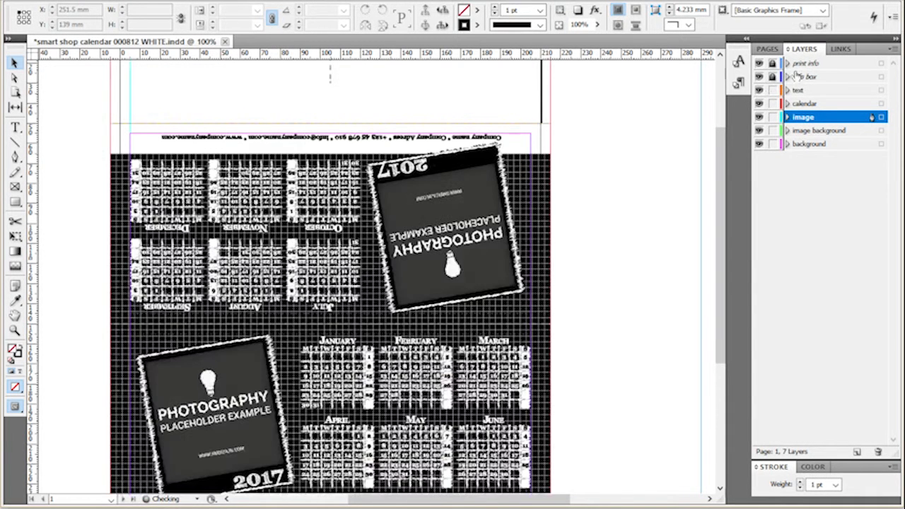
click(806, 64)
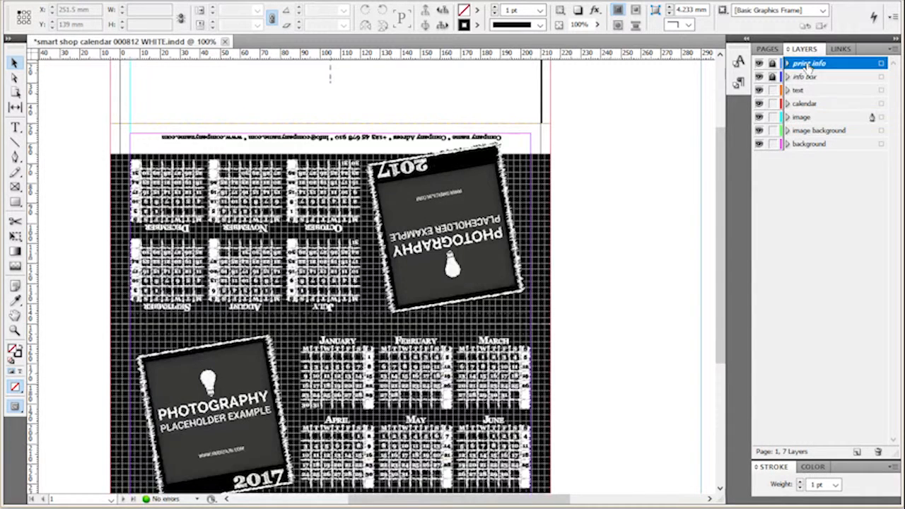
click(805, 77)
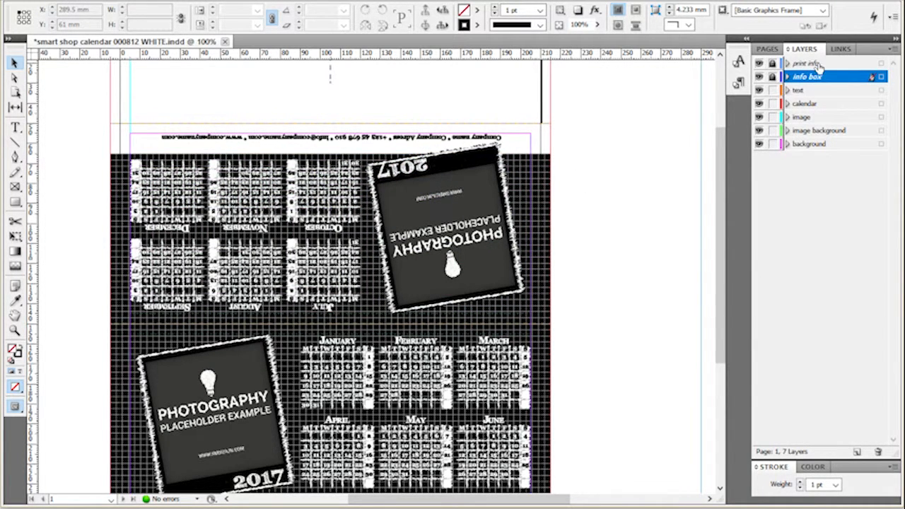
click(759, 76)
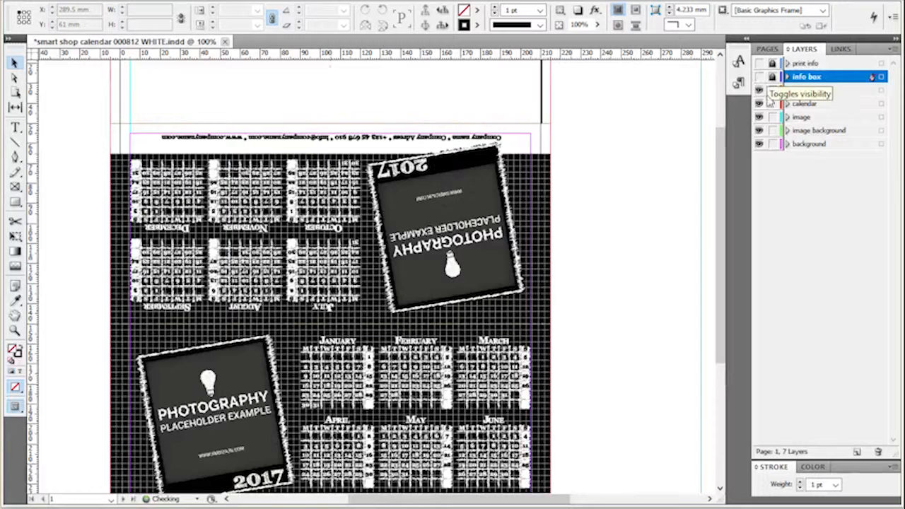
click(843, 91)
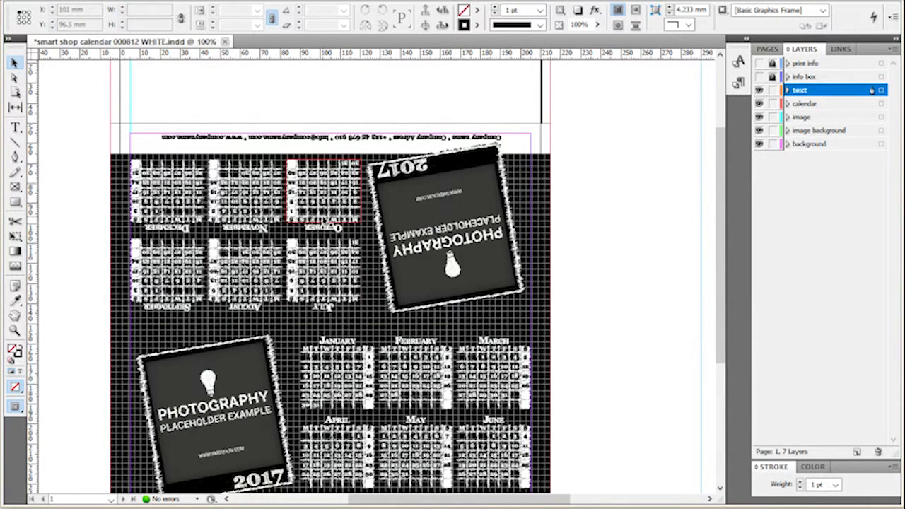
- Review the document's linked images and select each photography placeholder on the page to check its link
click(838, 50)
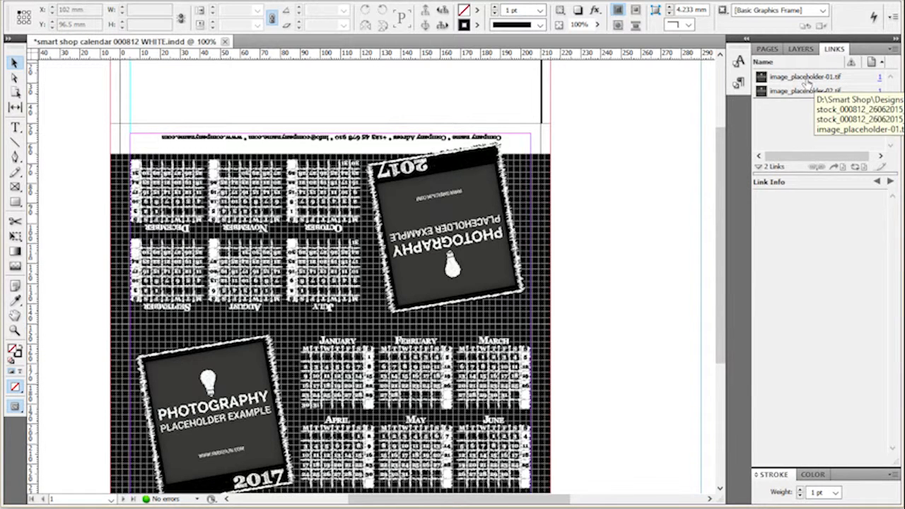
click(493, 193)
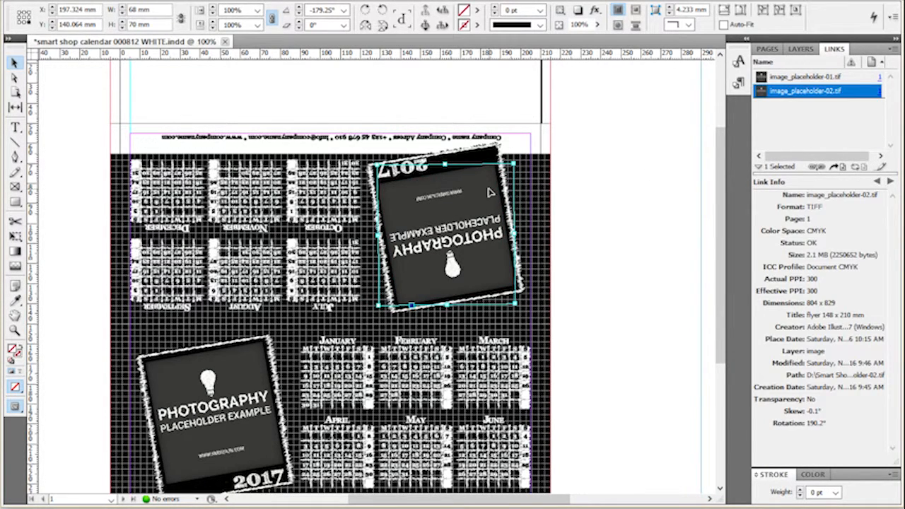
click(228, 373)
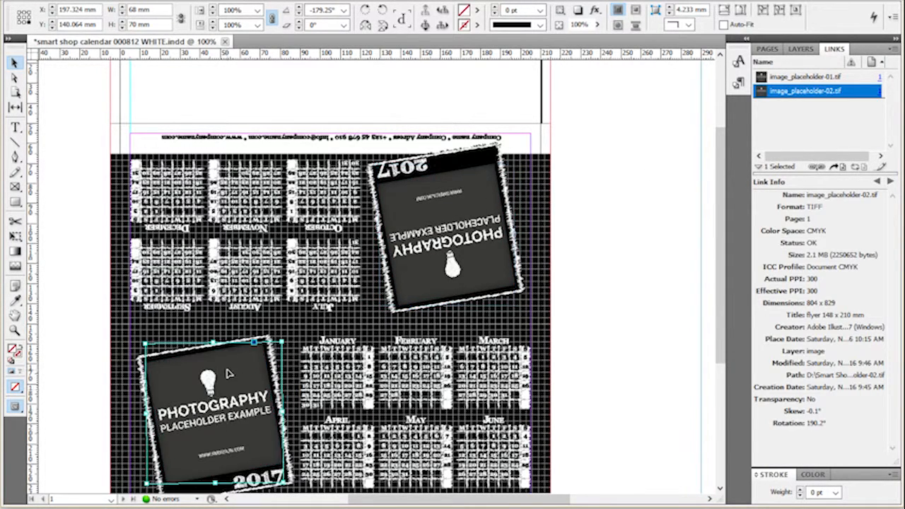
click(666, 160)
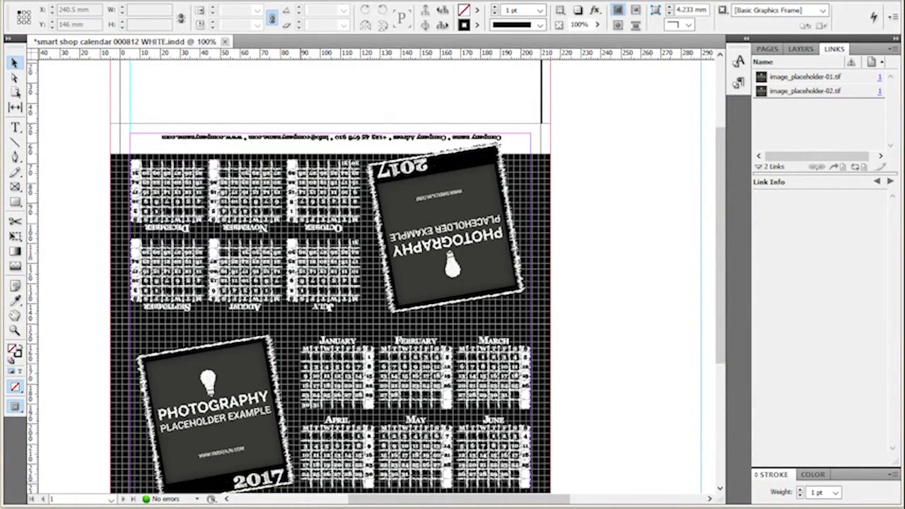
- Switch to File Explorer, locate the Images folder in the stock_000812_26062015_calendar folder, and return to the layout
click(249, 508)
click(404, 125)
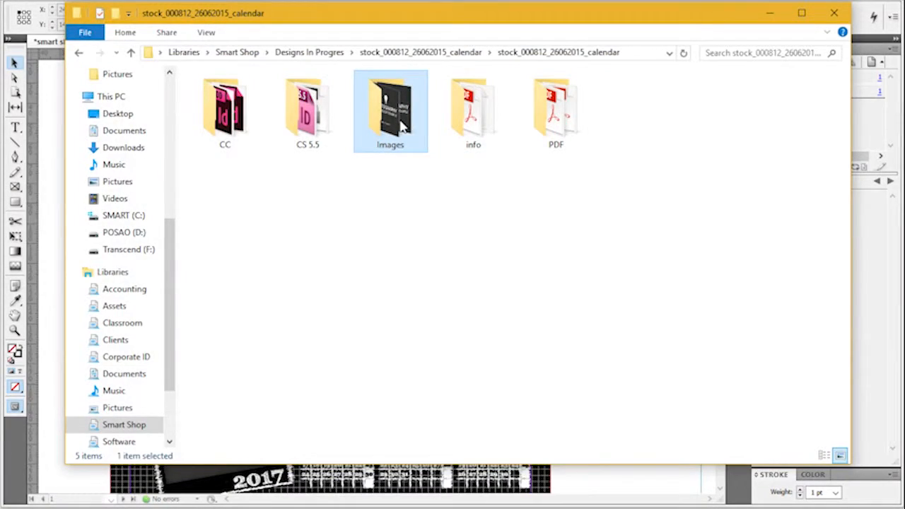
click(769, 13)
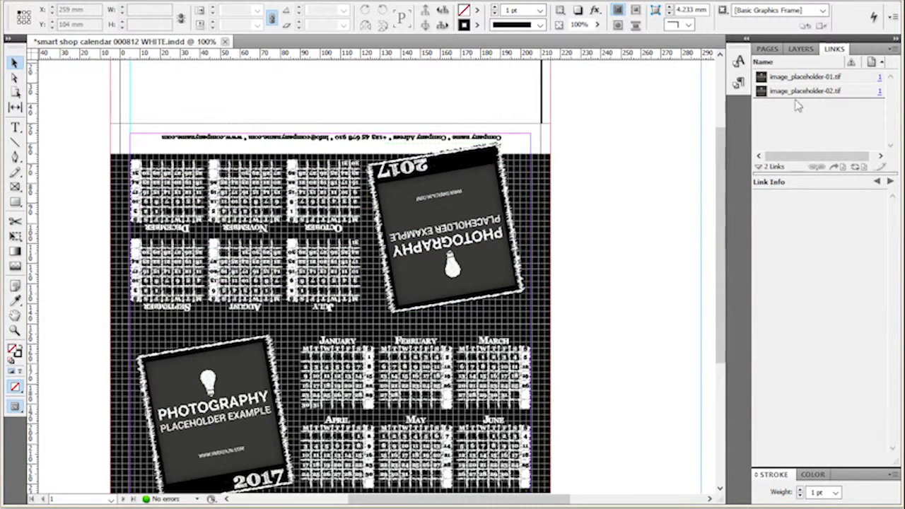
- Review the document's page list and view the whole of page 1
click(770, 49)
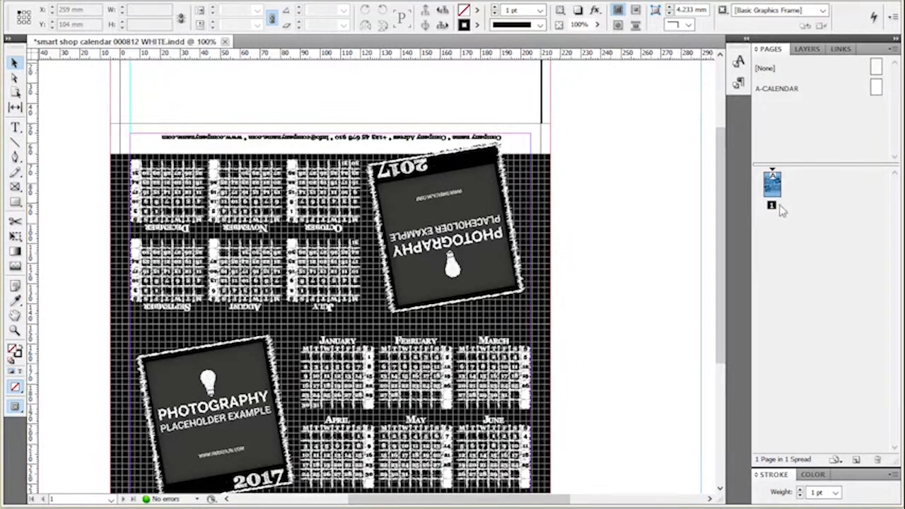
double_click(772, 185)
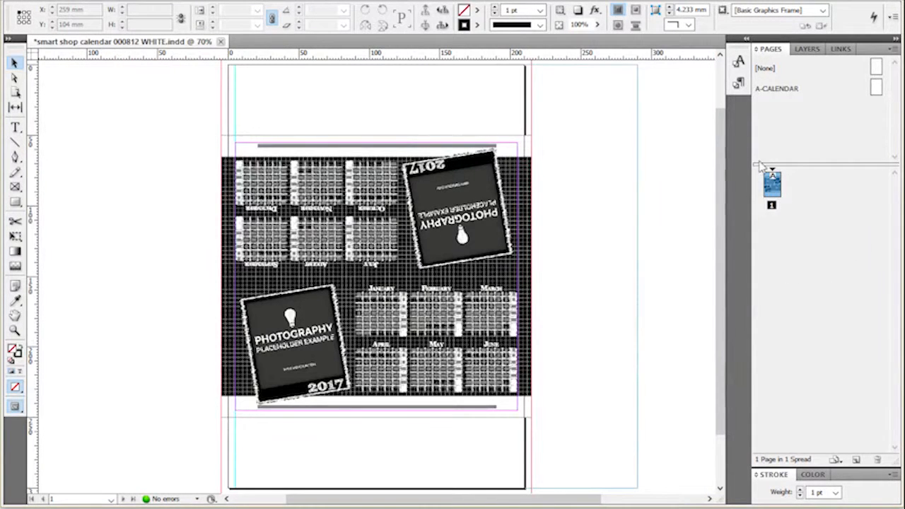
click(407, 193)
click(611, 264)
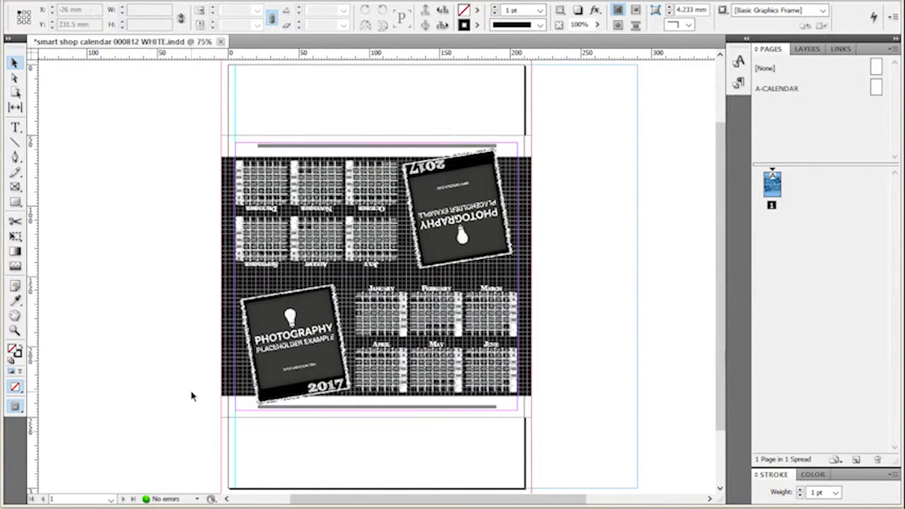
- Try filling the lower photo frame with green, C=85 M=0 Y=97 K=0, using the Color Picker, and undo it
scroll(193, 396, up, 3)
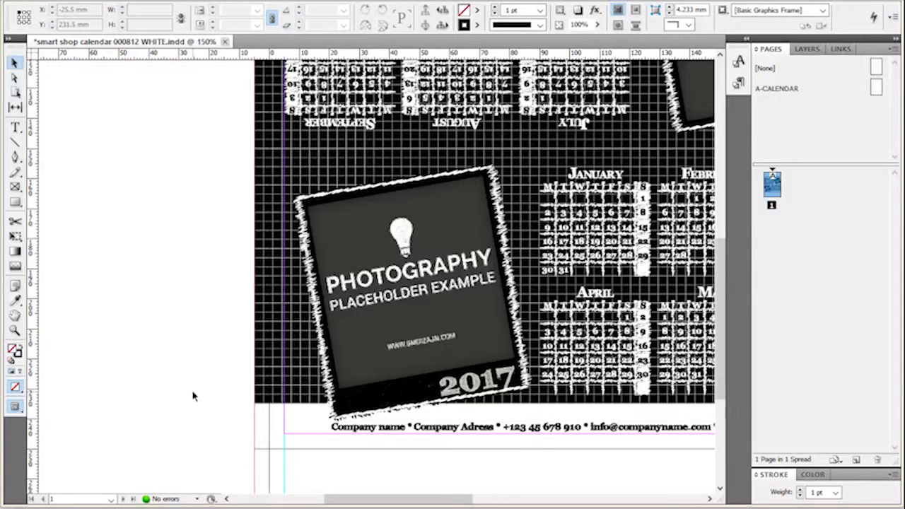
click(367, 398)
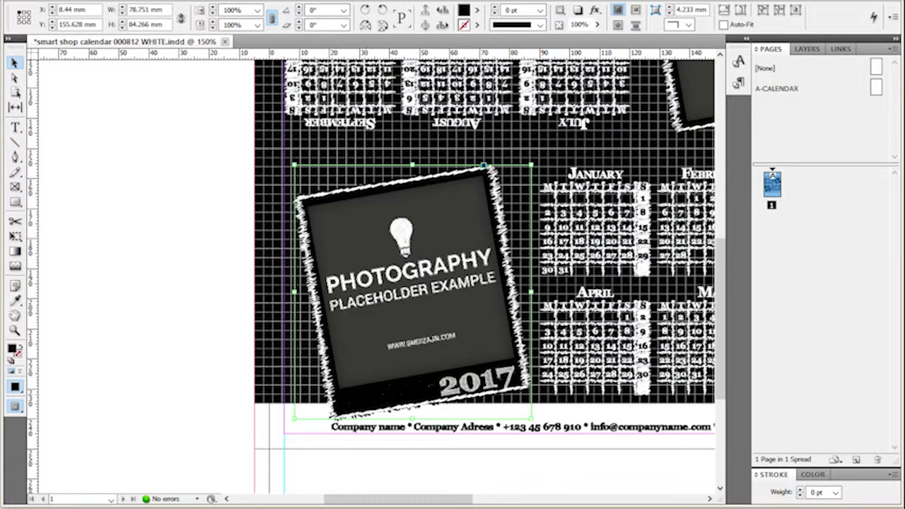
double_click(13, 348)
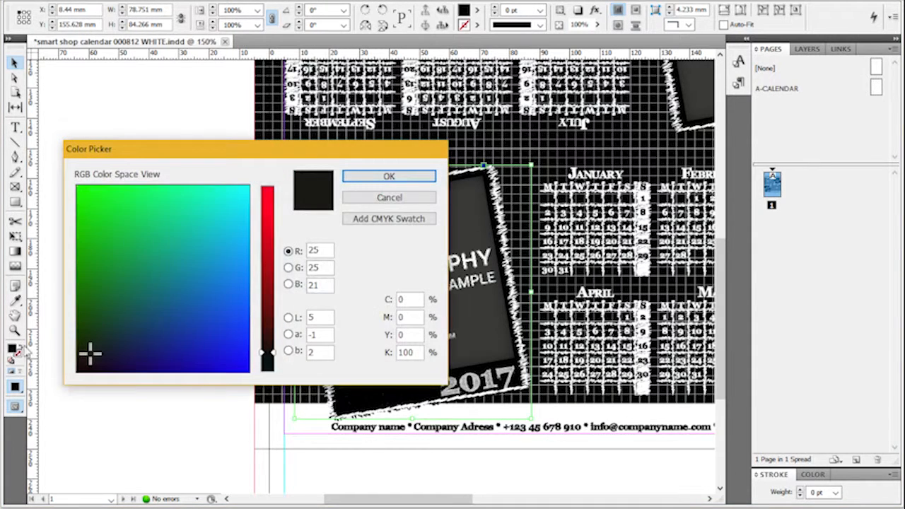
mouse_move(158, 232)
mouse_down()
mouse_move(154, 265)
mouse_move(125, 214)
mouse_move(115, 225)
mouse_up()
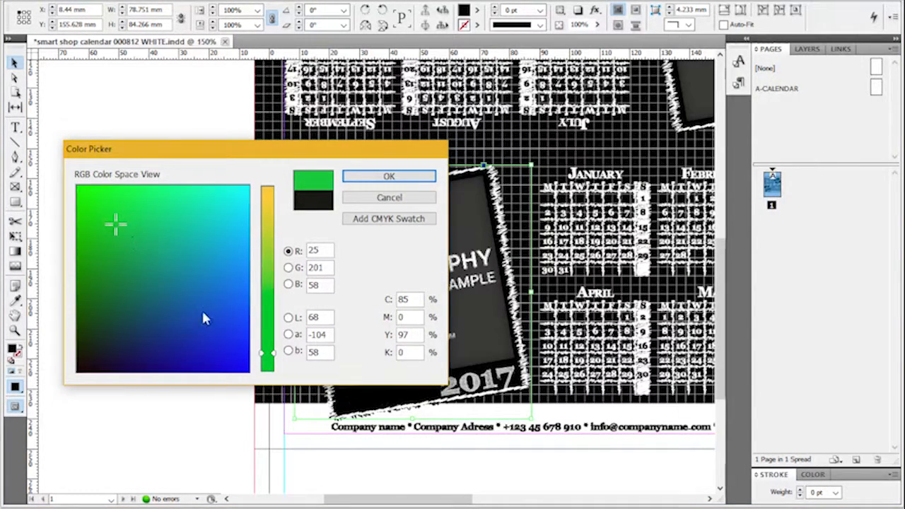
double_click(407, 302)
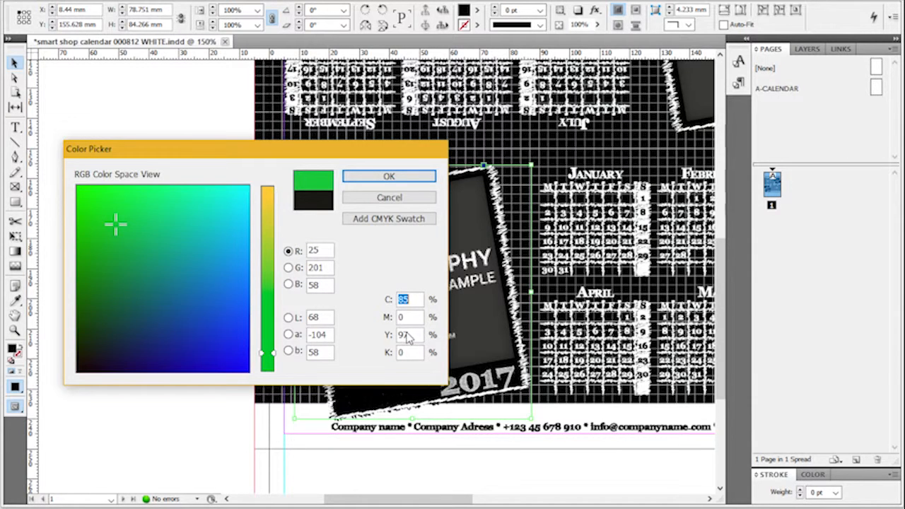
click(406, 180)
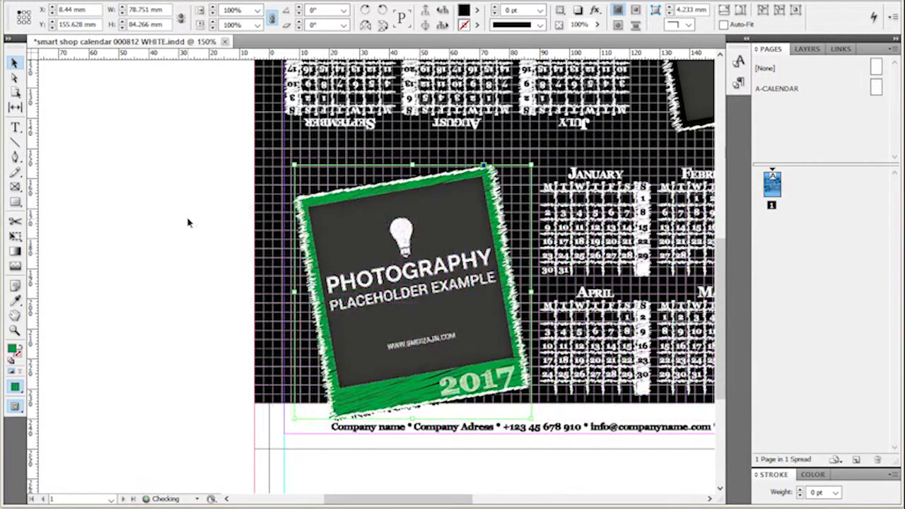
click(188, 222)
key(ctrl+z)
click(188, 223)
- Display the document's swatches and check which one fills the lower photo frame, leaving nothing selected
drag(521, 212, 288, 231)
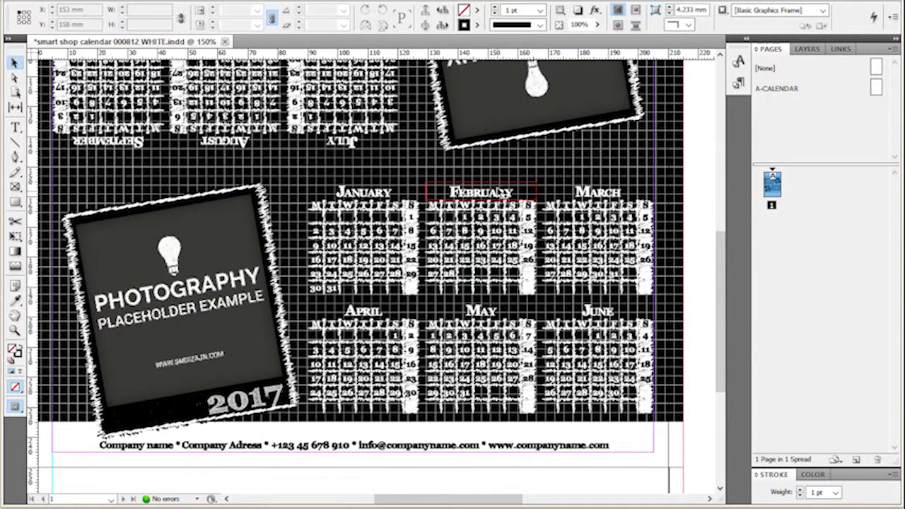
click(265, 0)
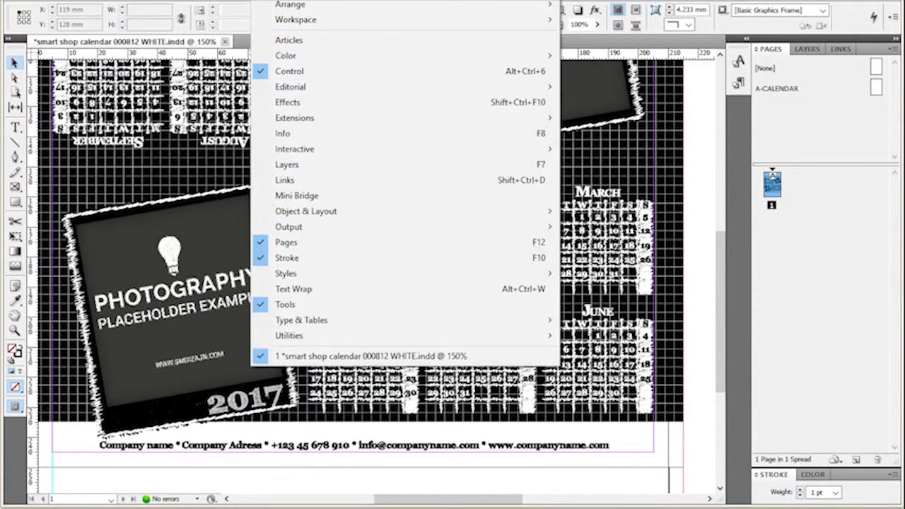
mouse_move(297, 55)
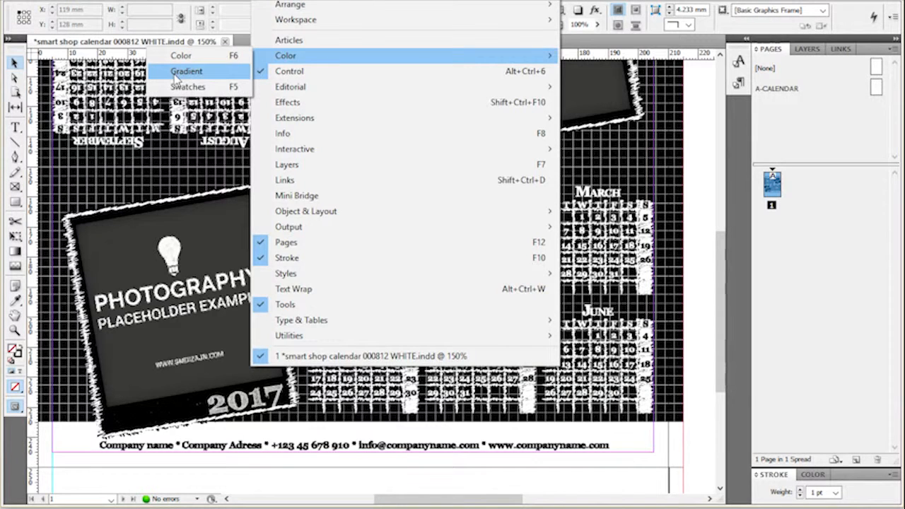
click(174, 85)
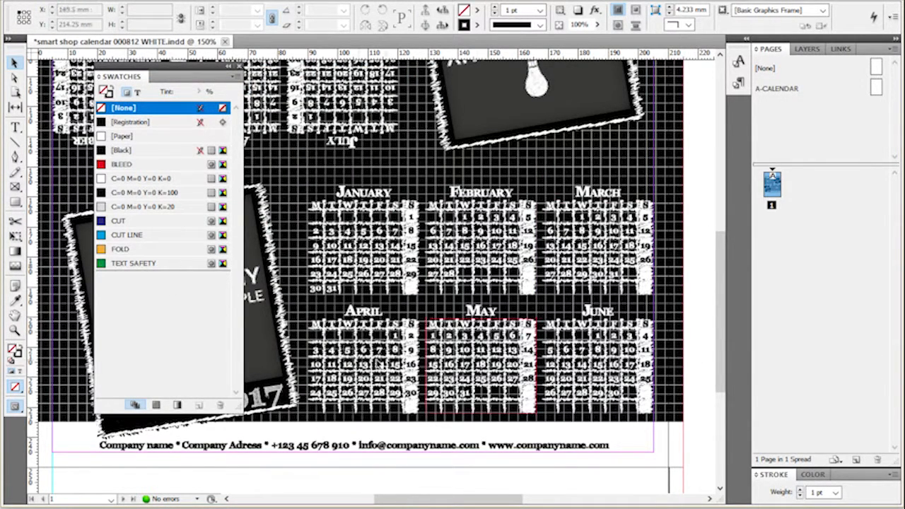
click(291, 403)
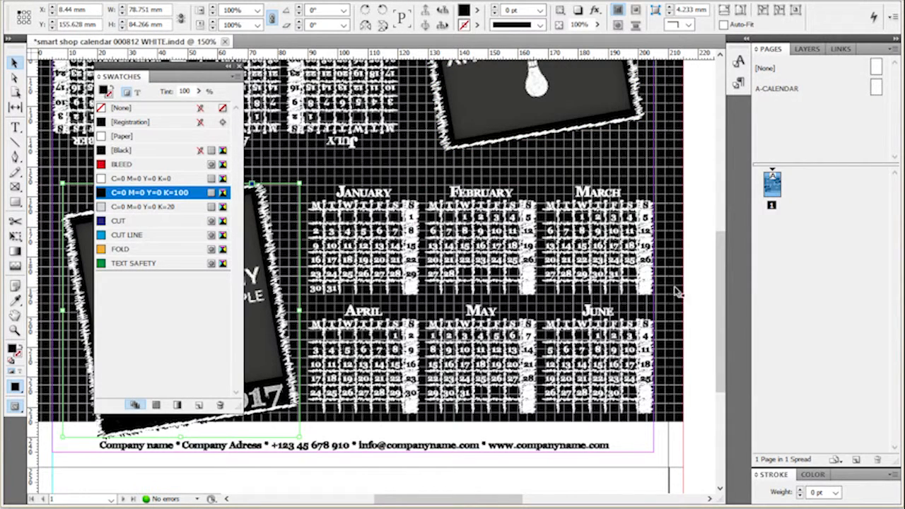
click(702, 233)
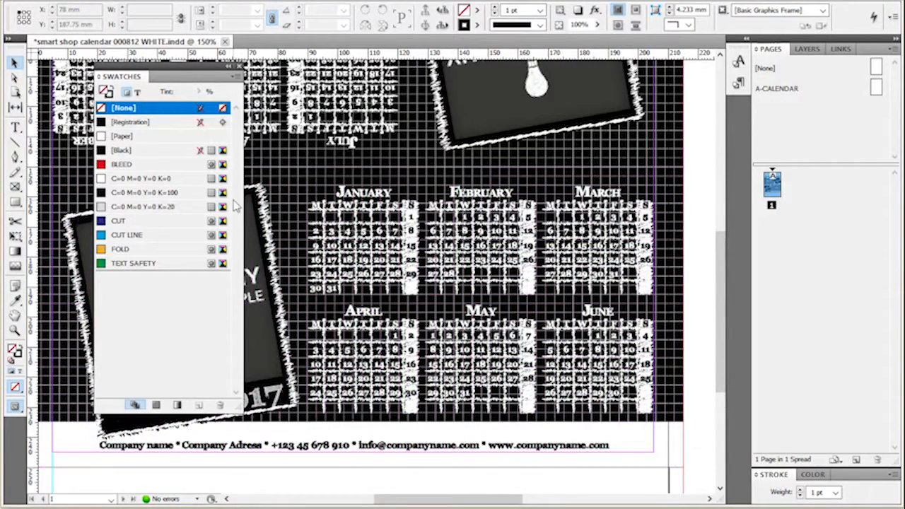
- Edit the C=0 M=0 Y=0 K=100 swatch, setting magenta to 100% and black to 0%
double_click(186, 198)
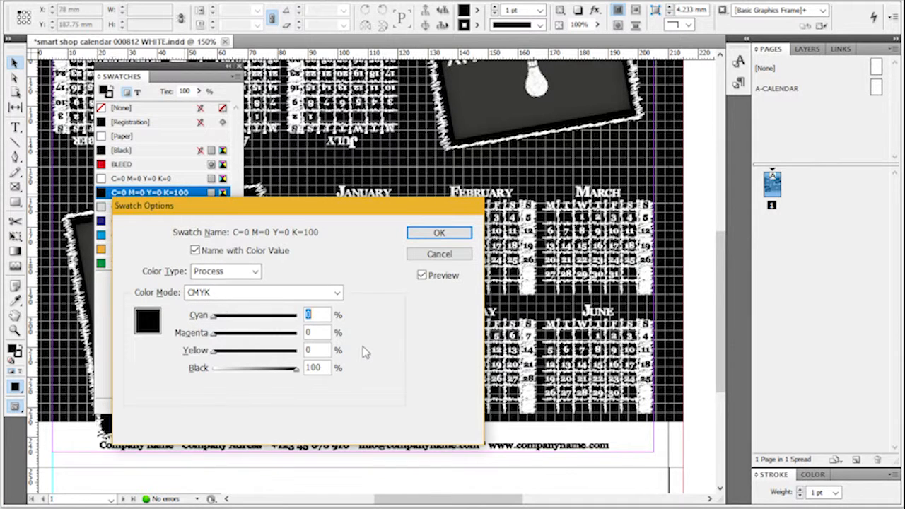
text(100)
key(Tab)
key(Tab)
text(0)
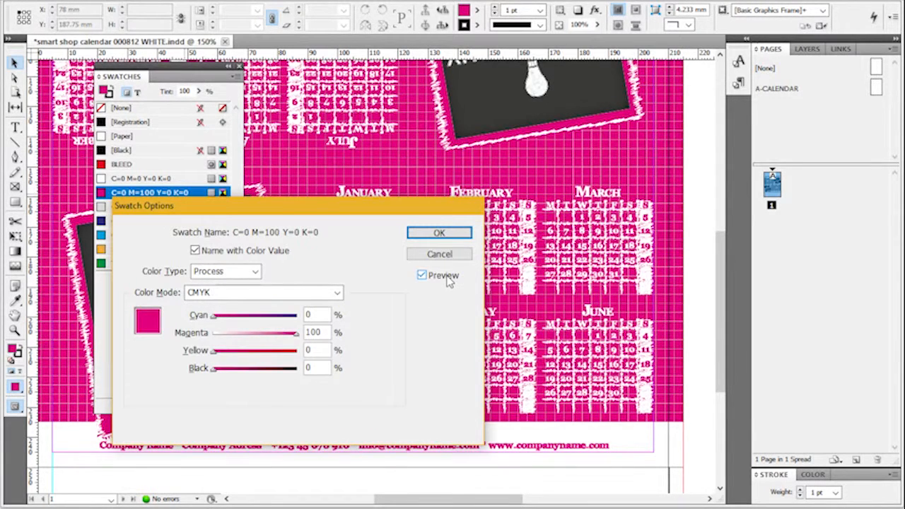
- Darken the magenta swatch by setting its black to 49% and apply the change
drag(442, 212, 408, 242)
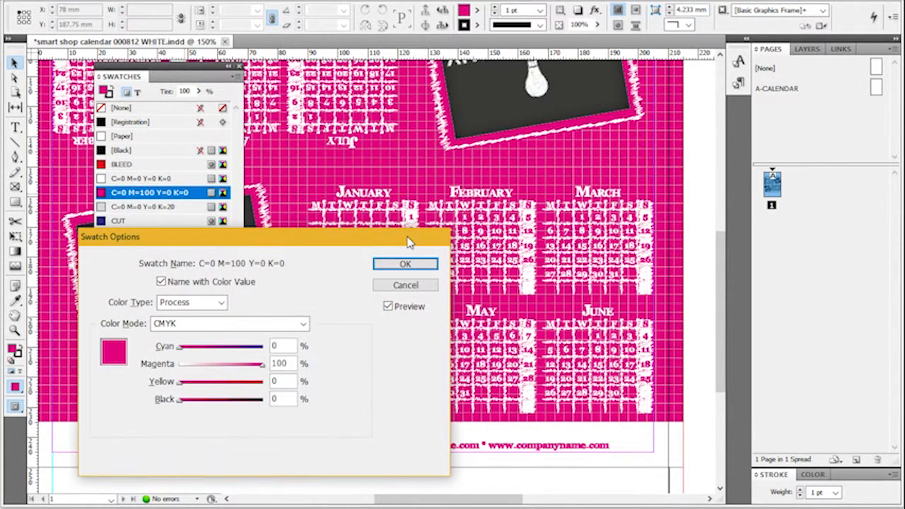
mouse_move(260, 367)
mouse_down()
mouse_move(244, 371)
mouse_move(271, 374)
mouse_up()
drag(181, 401, 219, 402)
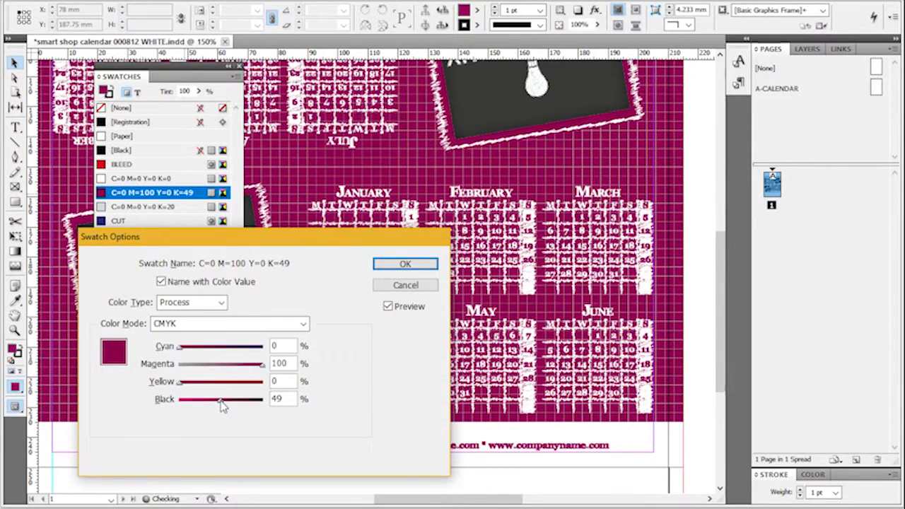
click(391, 265)
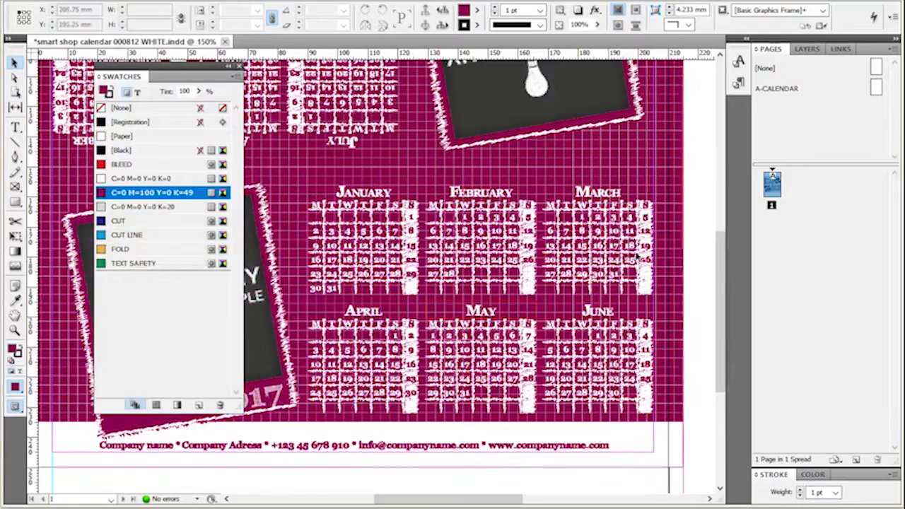
- Look over both halves of the recoloured calendar page and put away the swatch list
scroll(556, 327, up, 5)
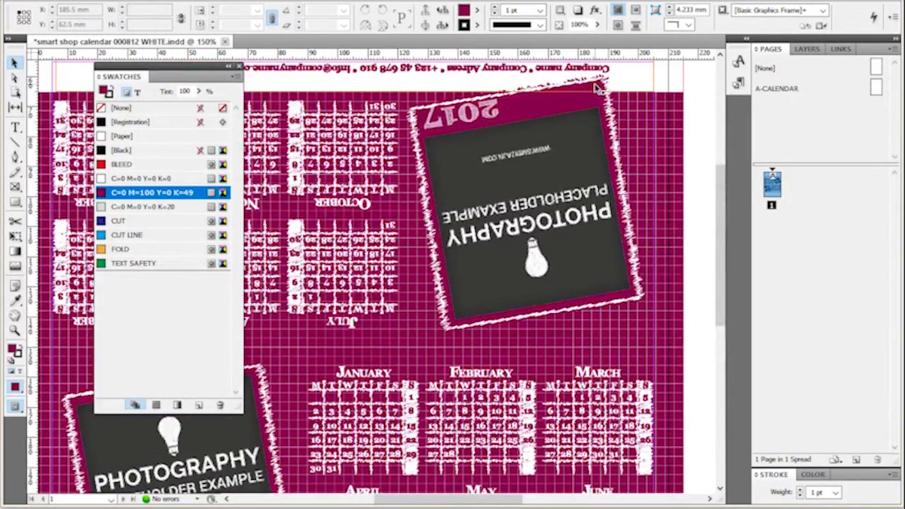
scroll(600, 185, down, 2)
scroll(599, 191, down, 5)
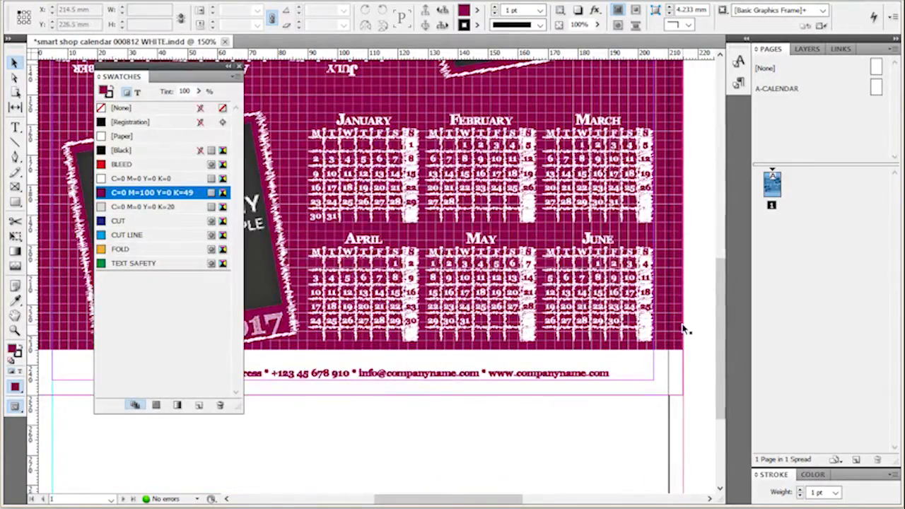
scroll(697, 327, up, 1)
scroll(697, 327, up, 3)
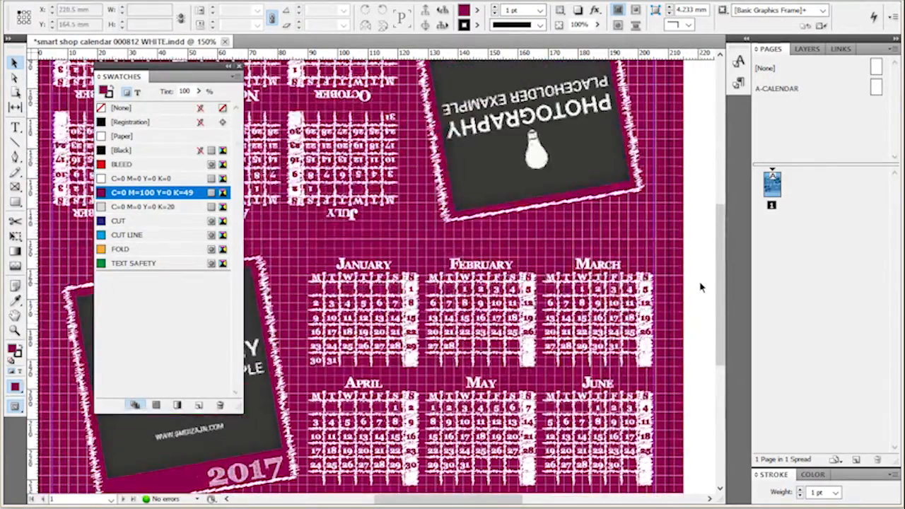
scroll(276, 89, up, 1)
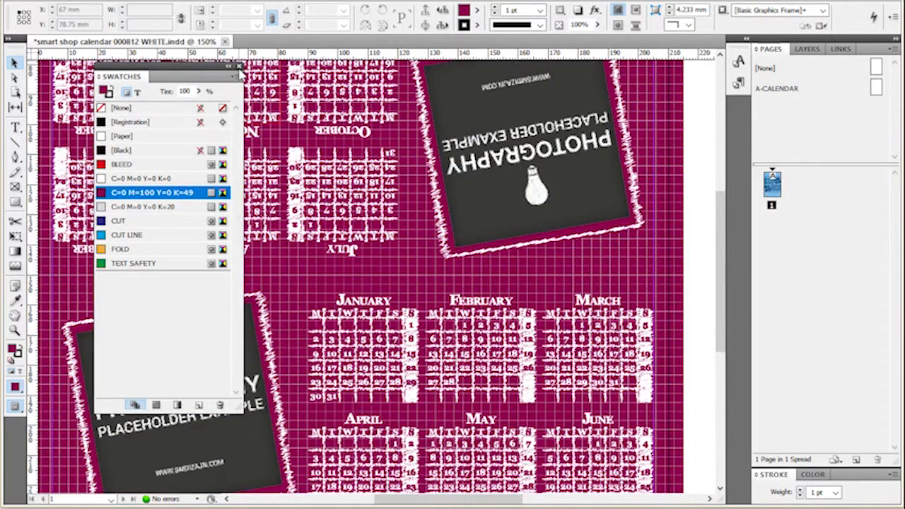
click(240, 66)
- Replace the text "Company name" with "Smart Shop" in the contact line below the calendar, leaving nothing selected
scroll(269, 189, down, 5)
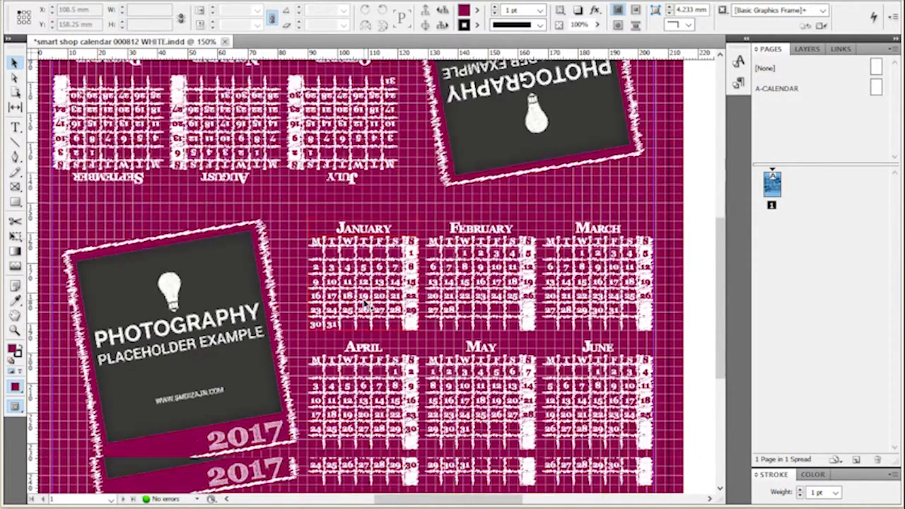
scroll(182, 325, up, 2)
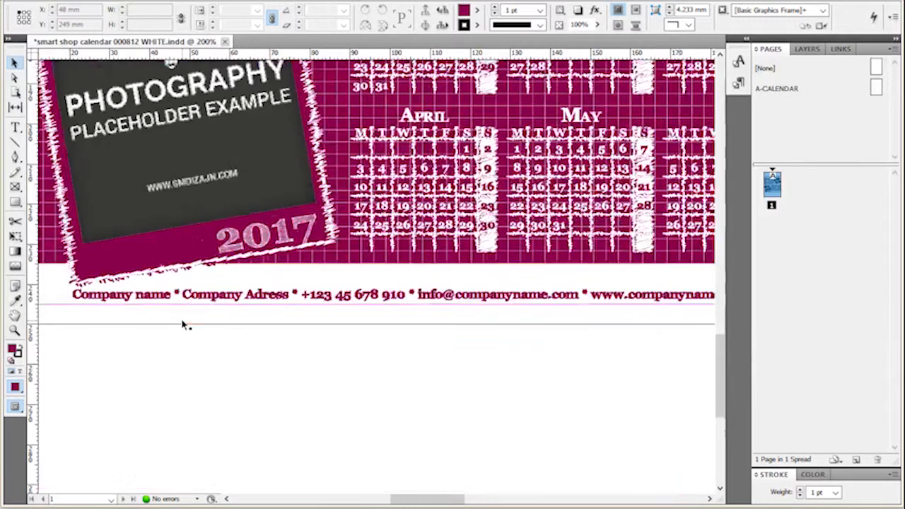
drag(227, 344, 356, 347)
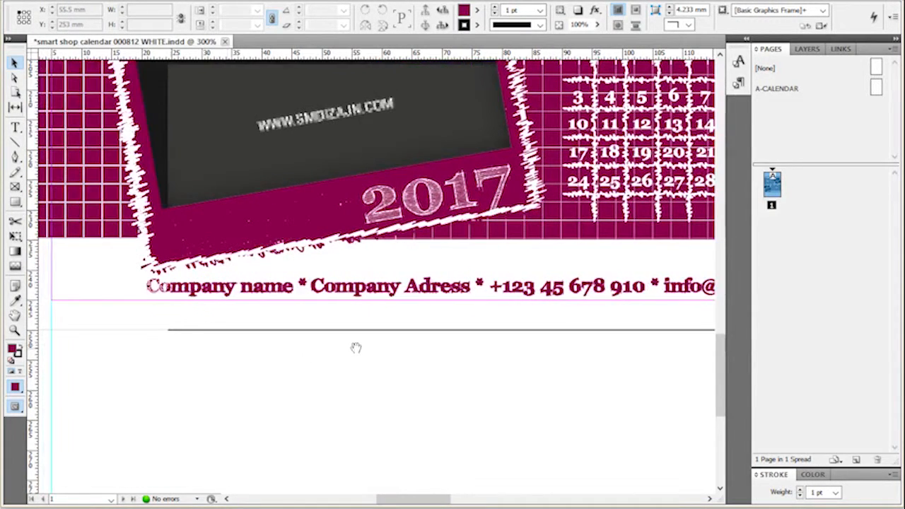
double_click(239, 291)
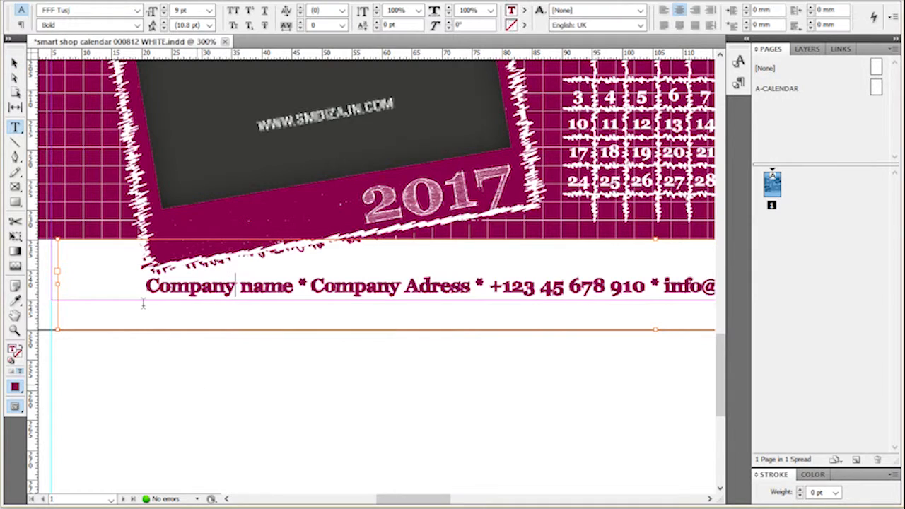
drag(146, 287, 293, 286)
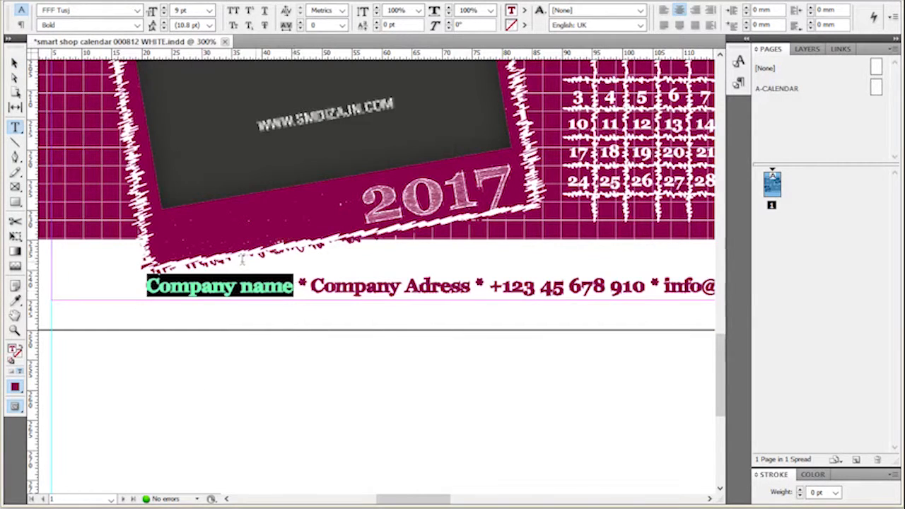
text(Smart Shop)
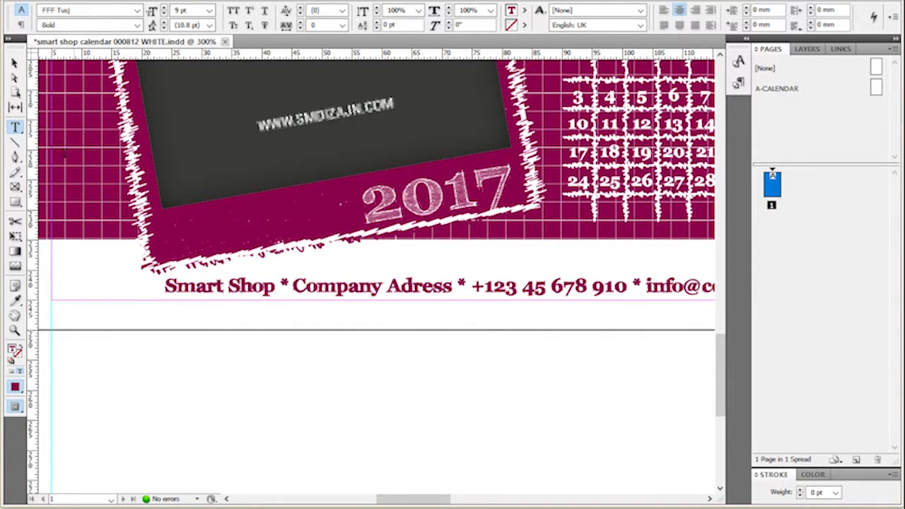
click(15, 63)
click(233, 382)
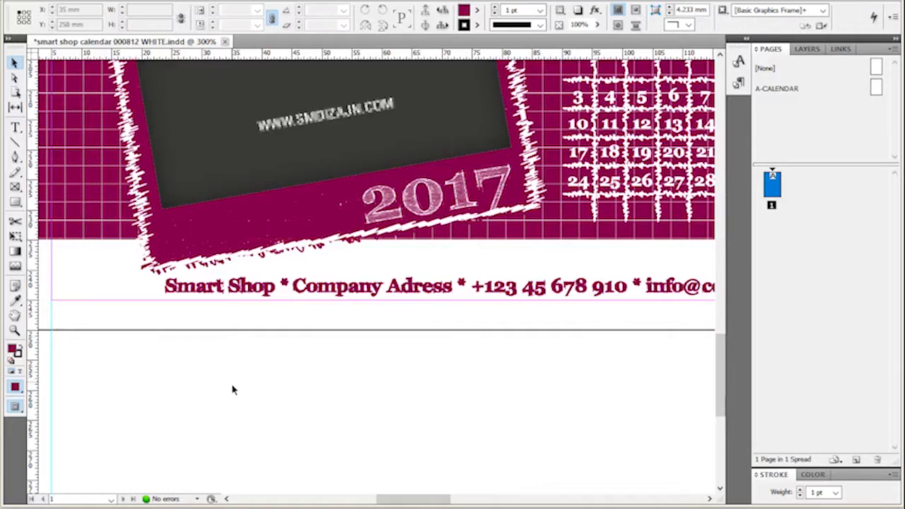
scroll(182, 420, down, 2)
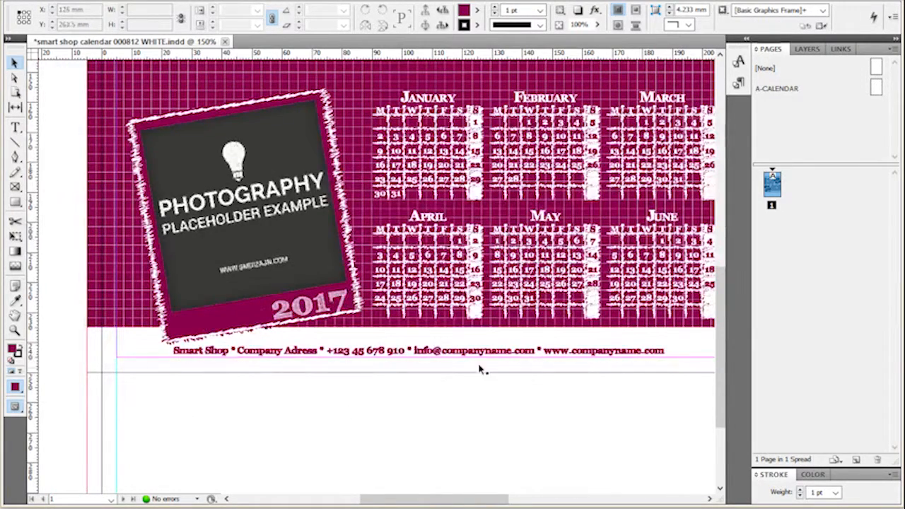
click(478, 355)
click(461, 424)
- Change the font of the contact line's text frame to Forte using the character settings, leaving nothing selected
drag(541, 256, 478, 352)
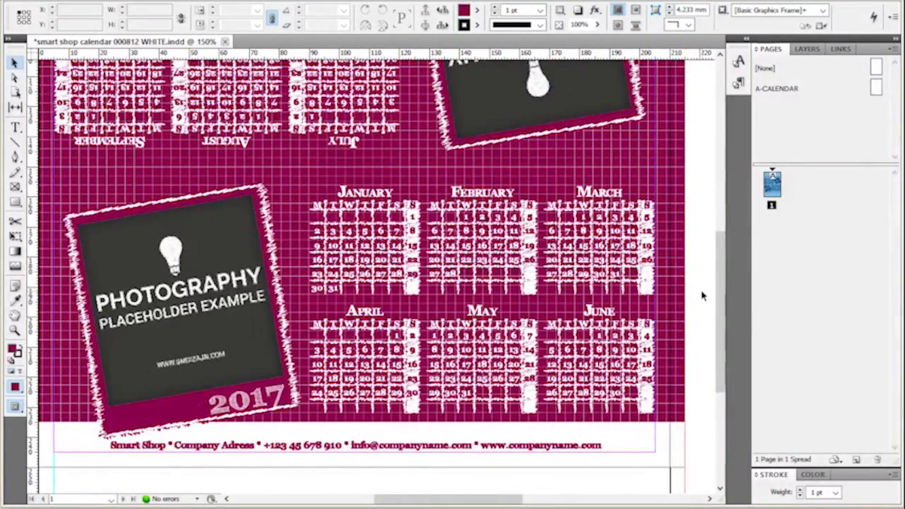
scroll(702, 296, down, 2)
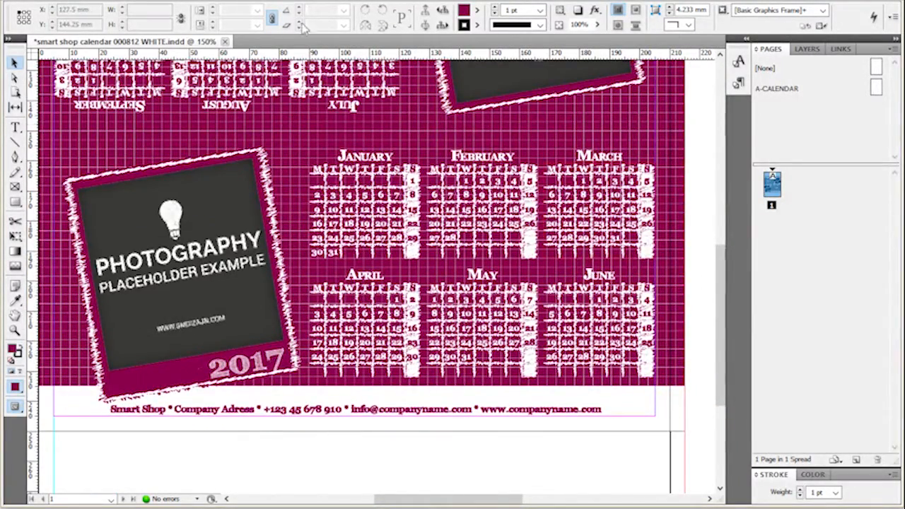
click(265, 1)
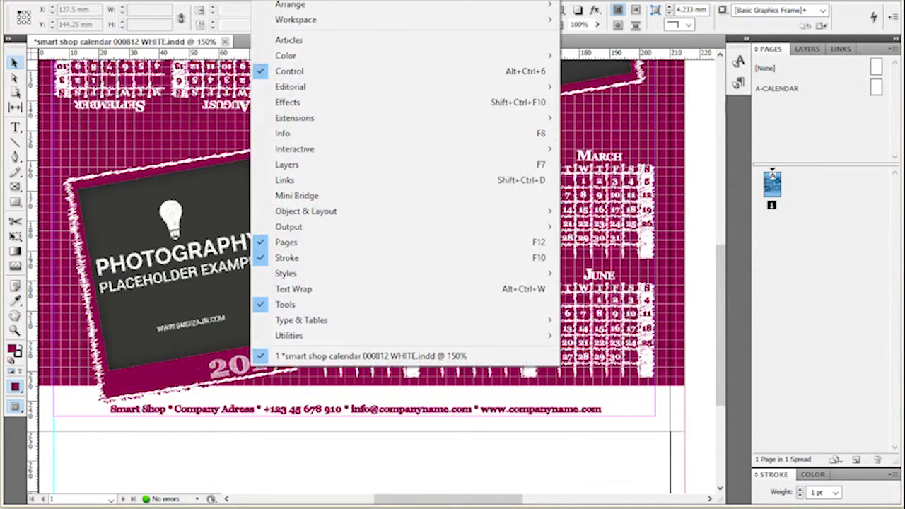
mouse_move(310, 321)
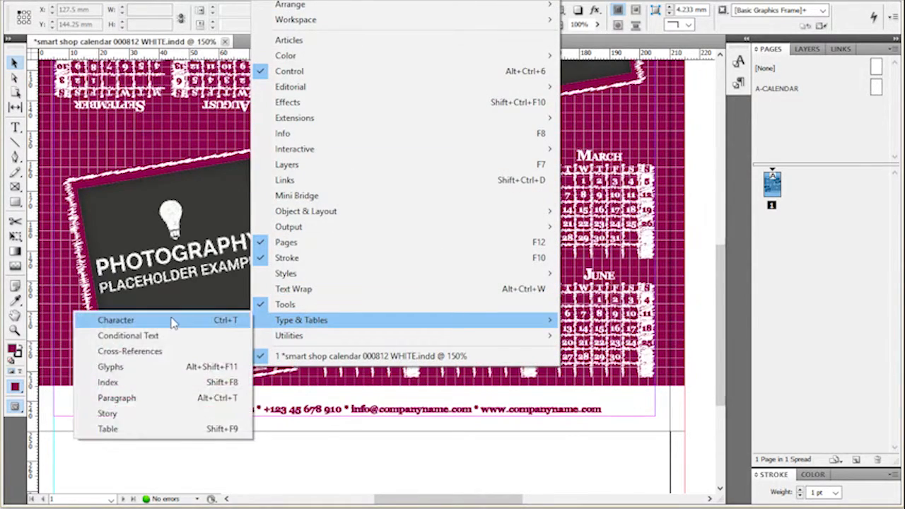
click(171, 318)
click(265, 415)
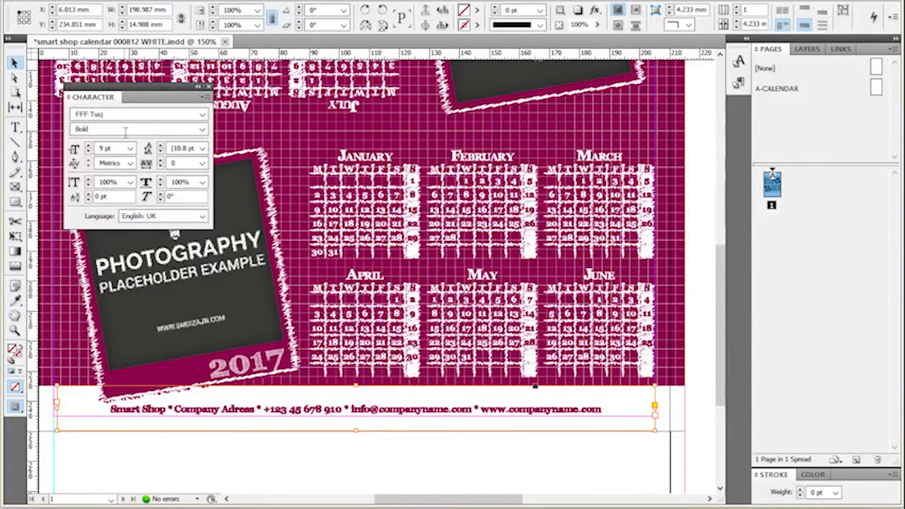
click(203, 115)
click(158, 176)
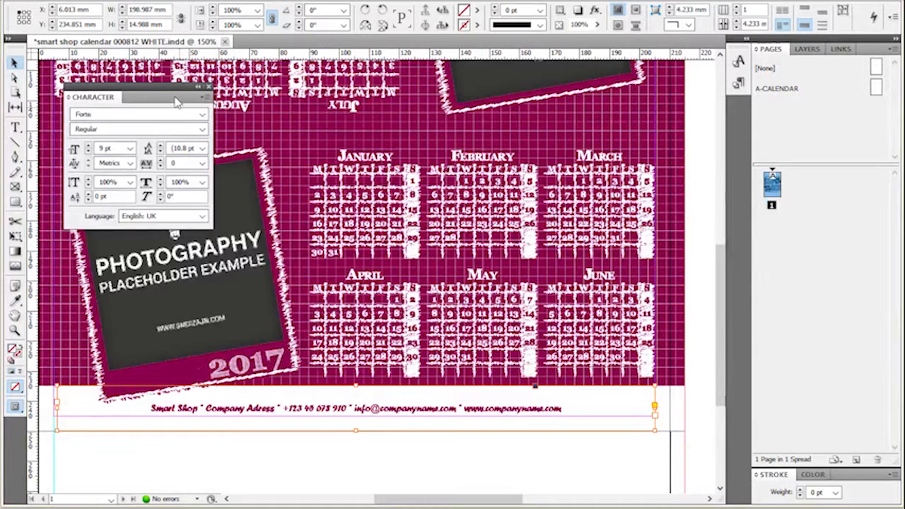
click(209, 88)
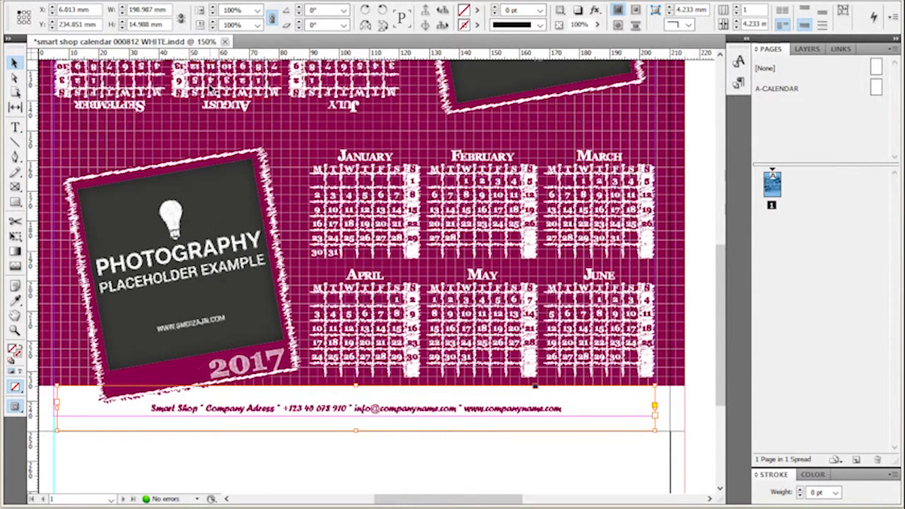
click(356, 469)
click(493, 411)
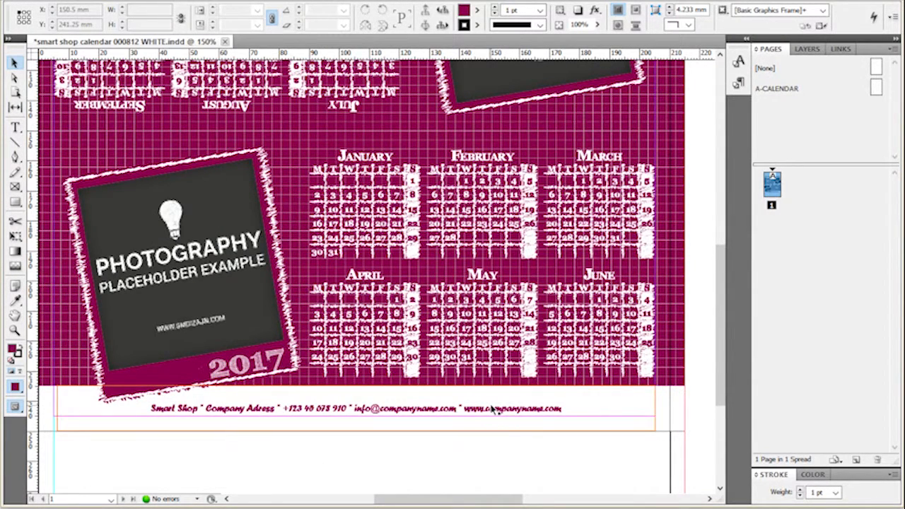
click(535, 168)
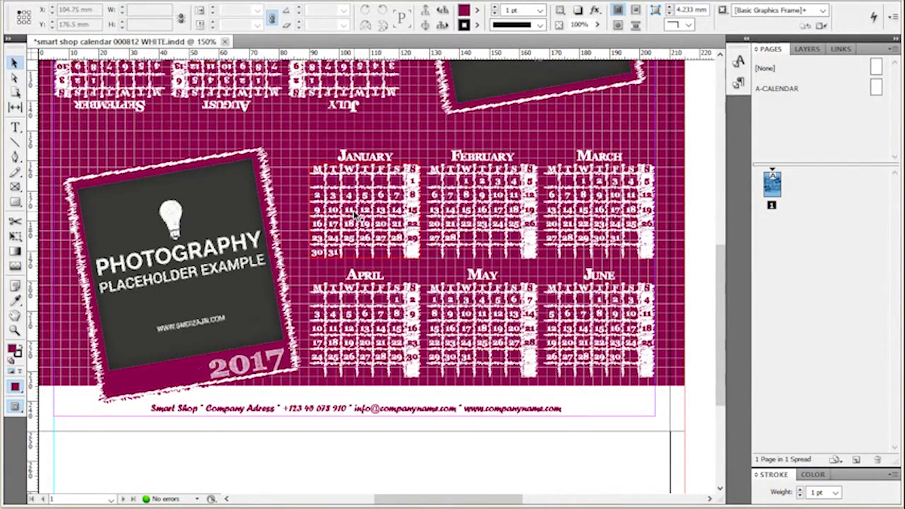
- Reapply the Corporate Info paragraph style then next style to the contact line, clearing its overrides
click(739, 83)
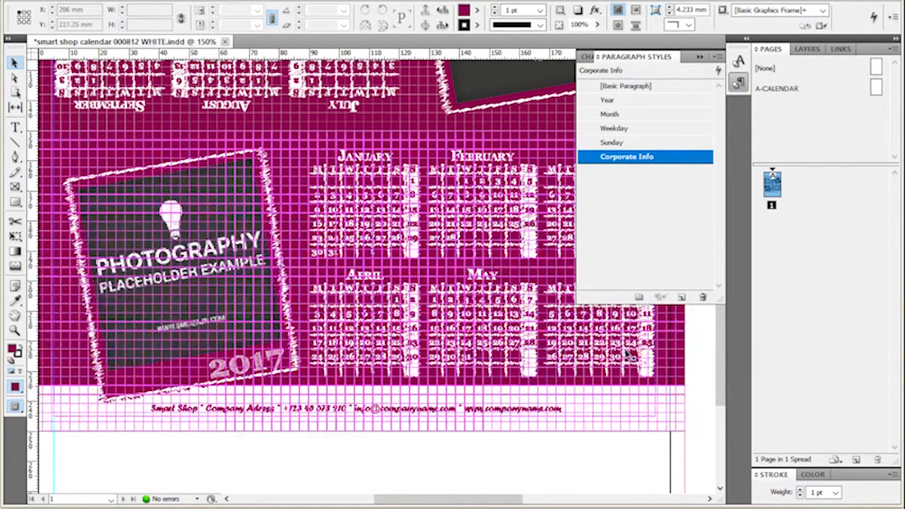
click(527, 412)
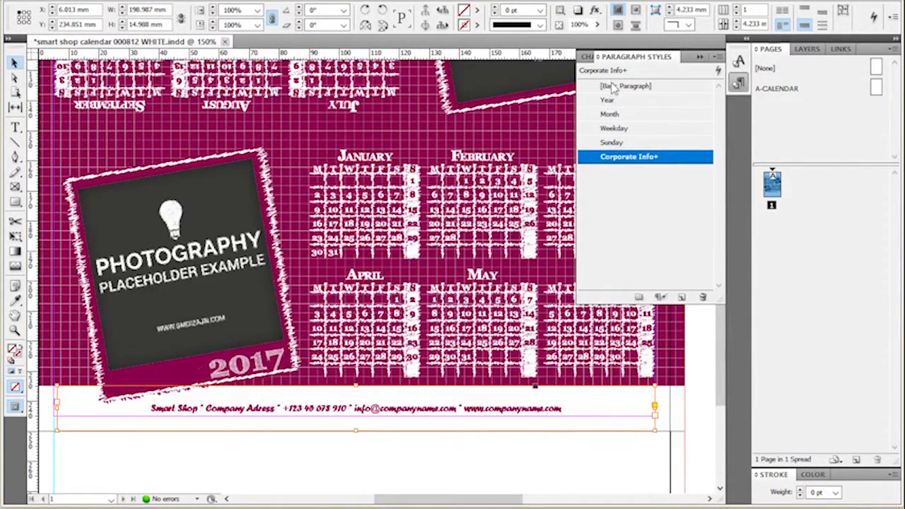
right_click(591, 161)
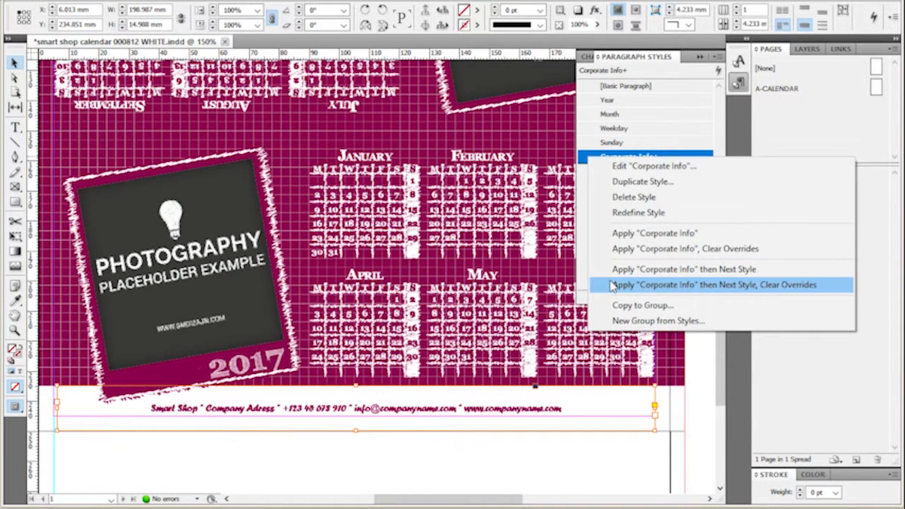
click(735, 285)
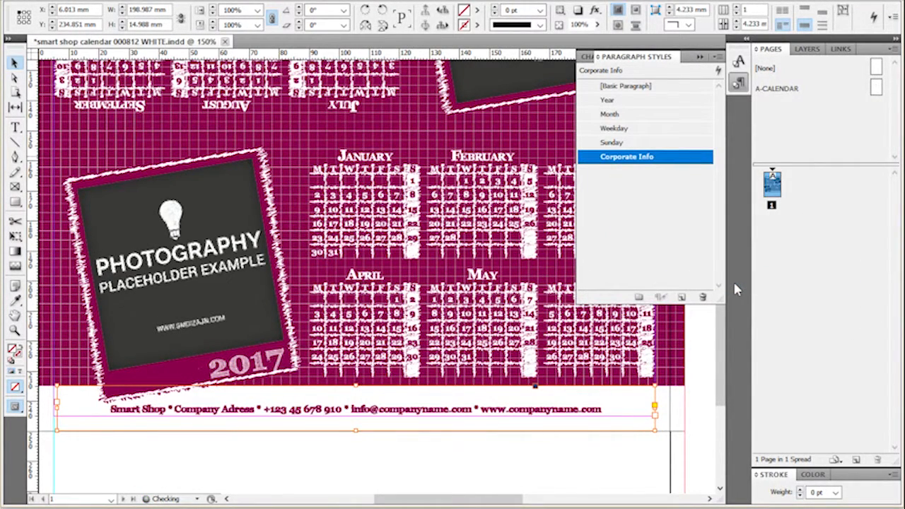
click(426, 473)
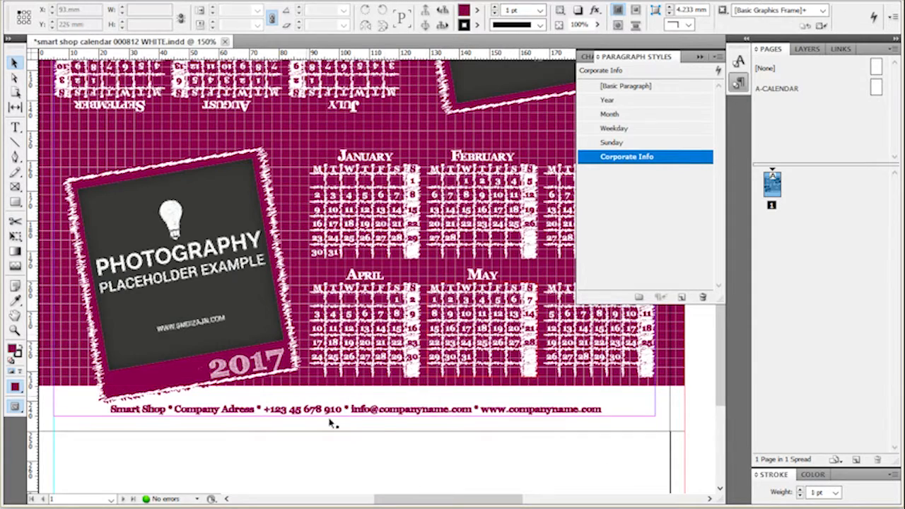
- Set the Corporate Info paragraph style's font to Forte Regular at 10 pt and its case to All Caps
double_click(667, 157)
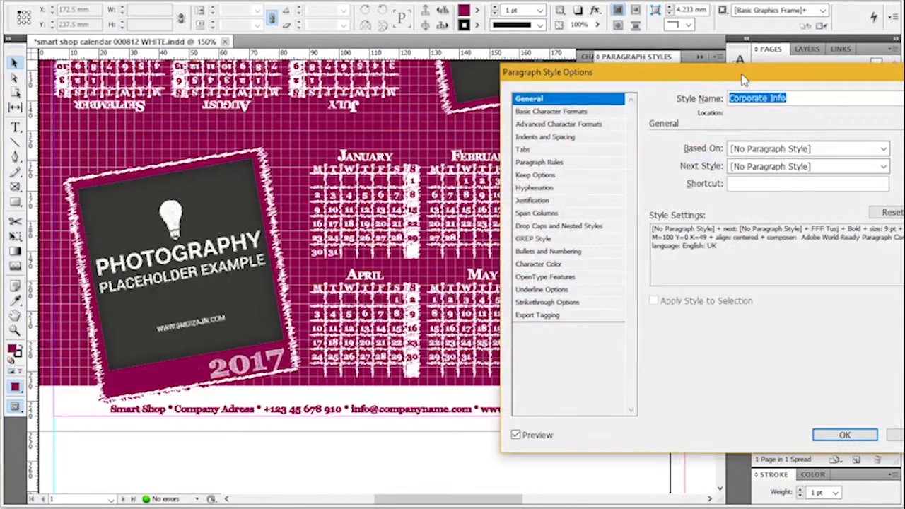
drag(742, 78, 659, 66)
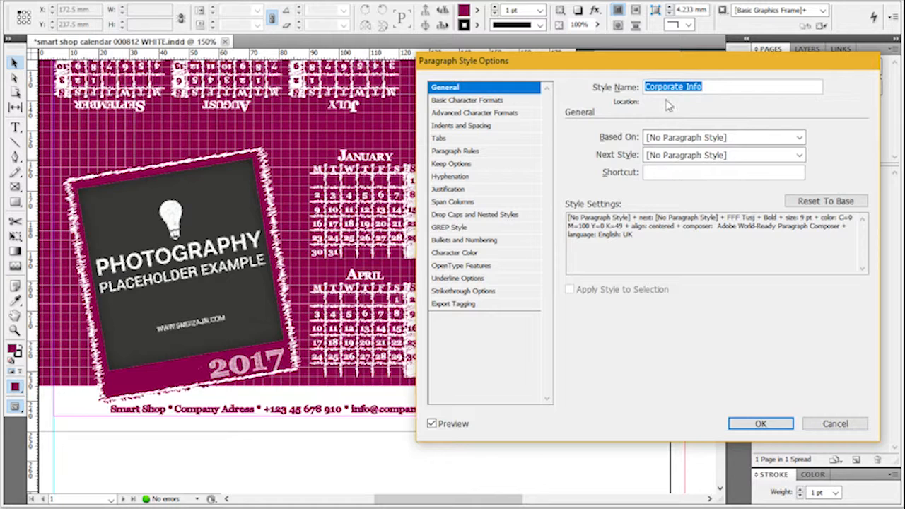
click(507, 102)
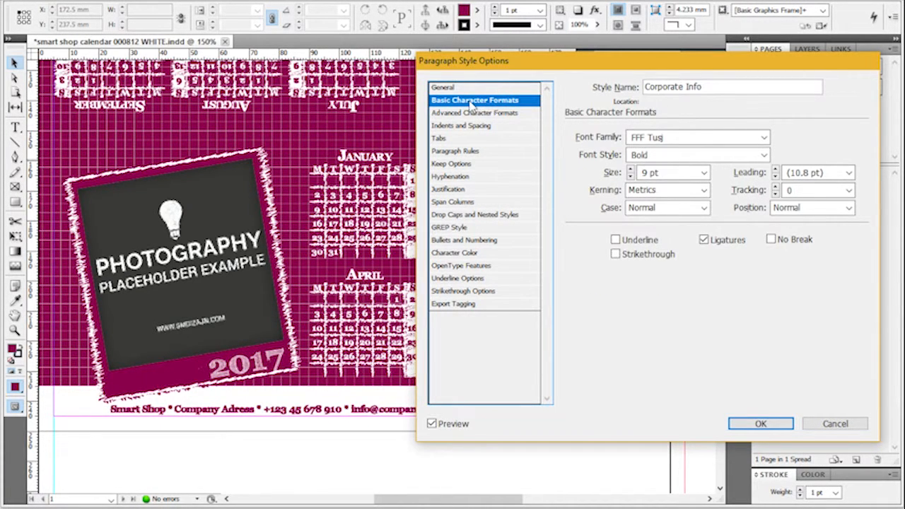
click(763, 138)
scroll(727, 190, down, 1)
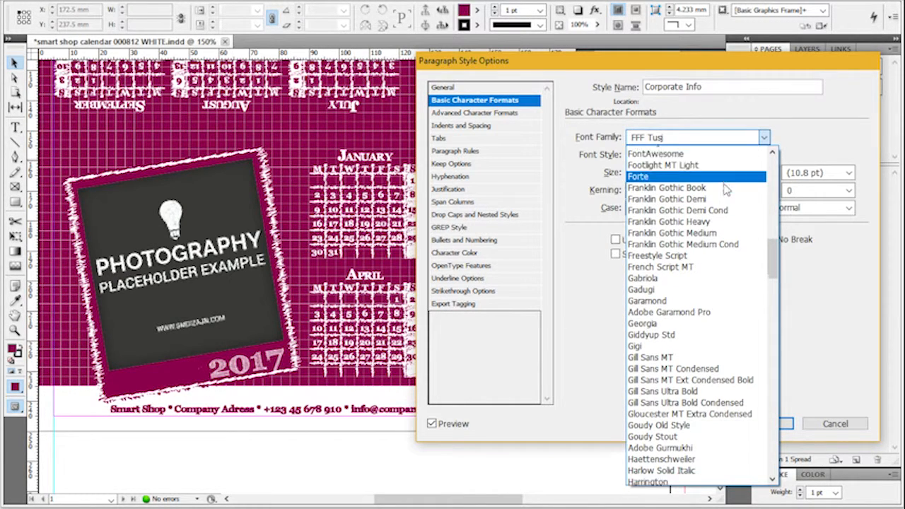
click(724, 181)
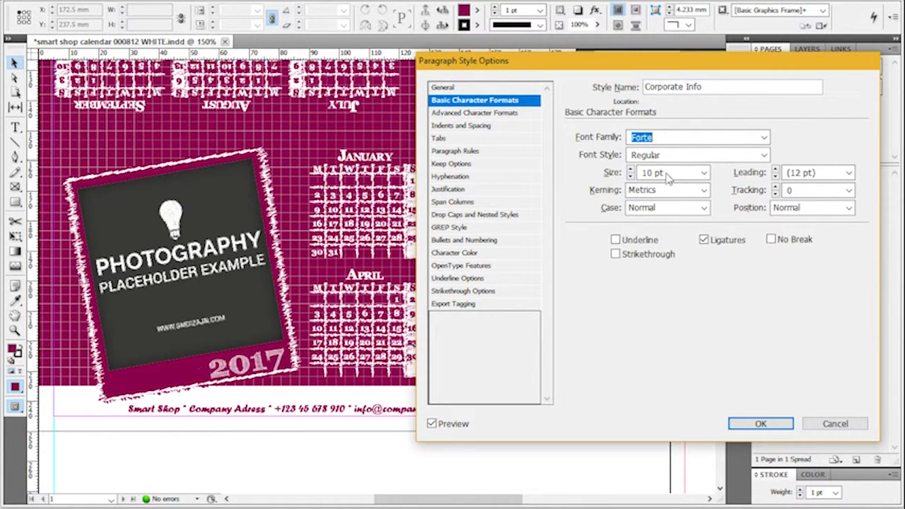
click(653, 209)
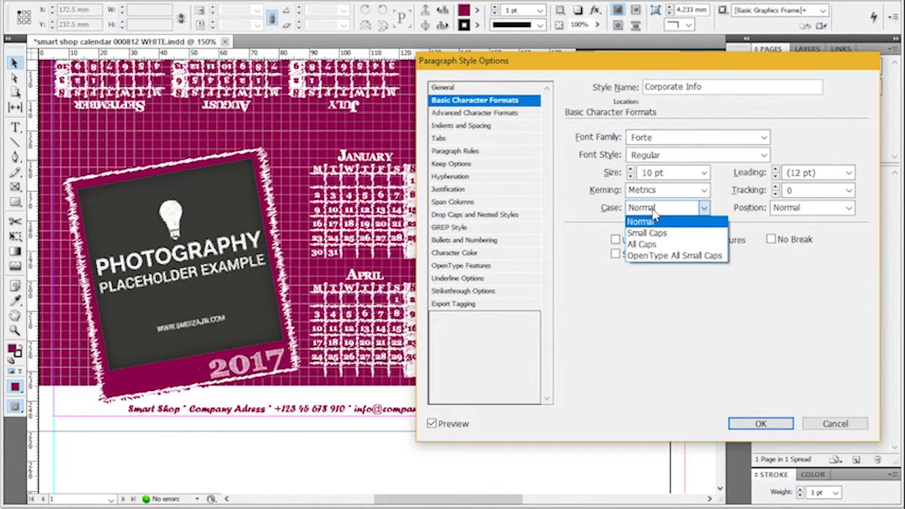
click(643, 245)
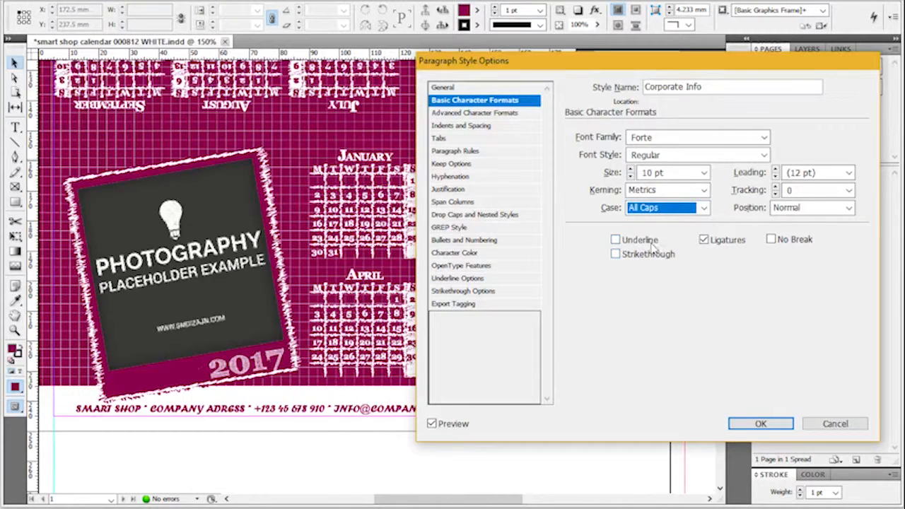
- Check the Corporate Info style's indents, then try other swatches before setting its character colour to BLEED and accepting the style changes
click(460, 126)
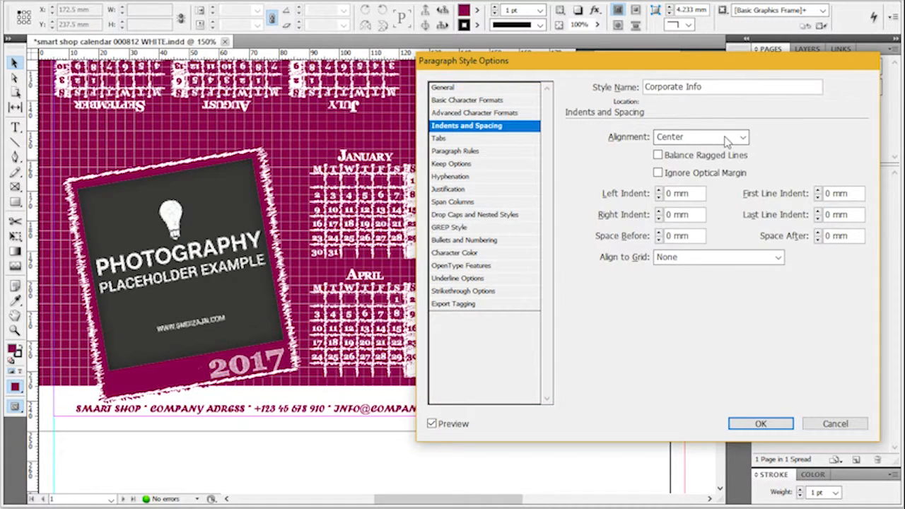
click(497, 101)
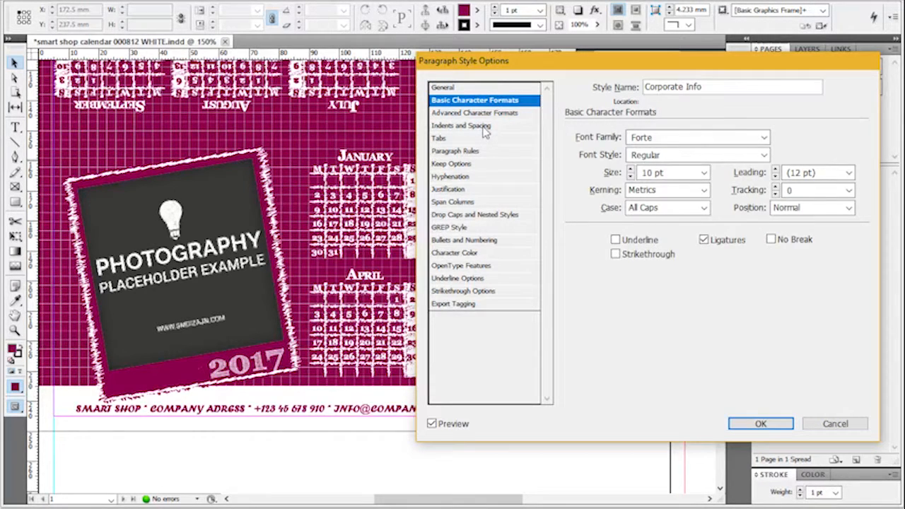
click(485, 127)
click(480, 255)
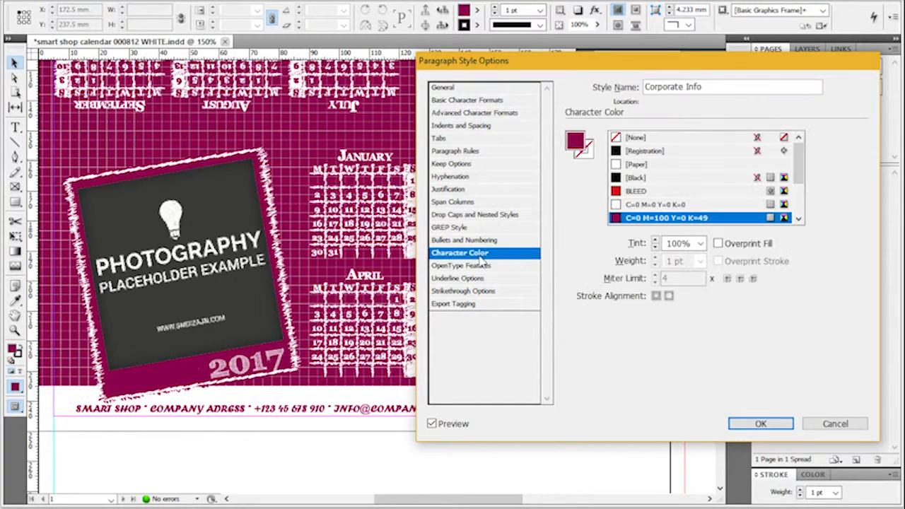
scroll(683, 191, down, 3)
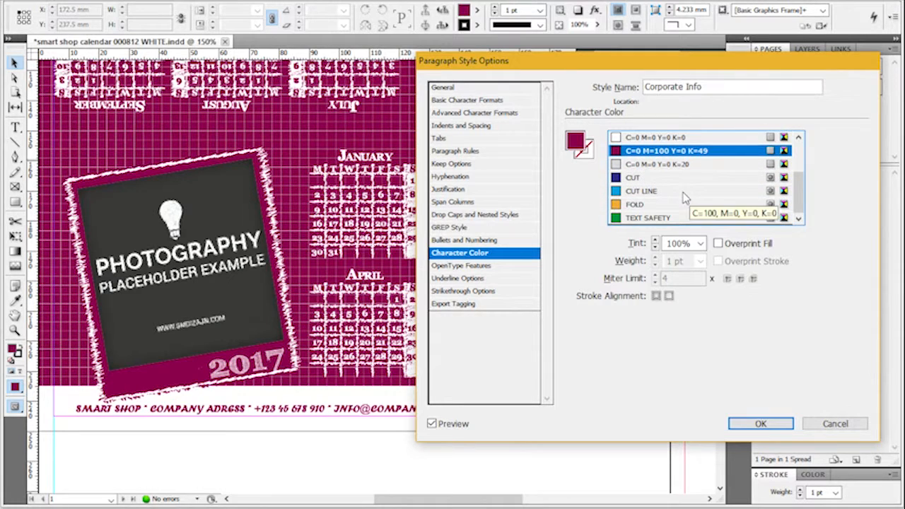
click(679, 165)
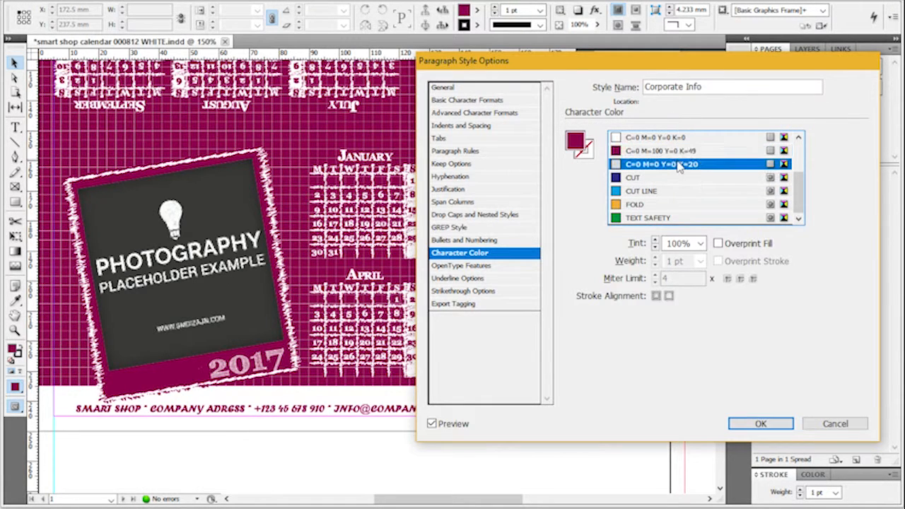
scroll(679, 177, up, 3)
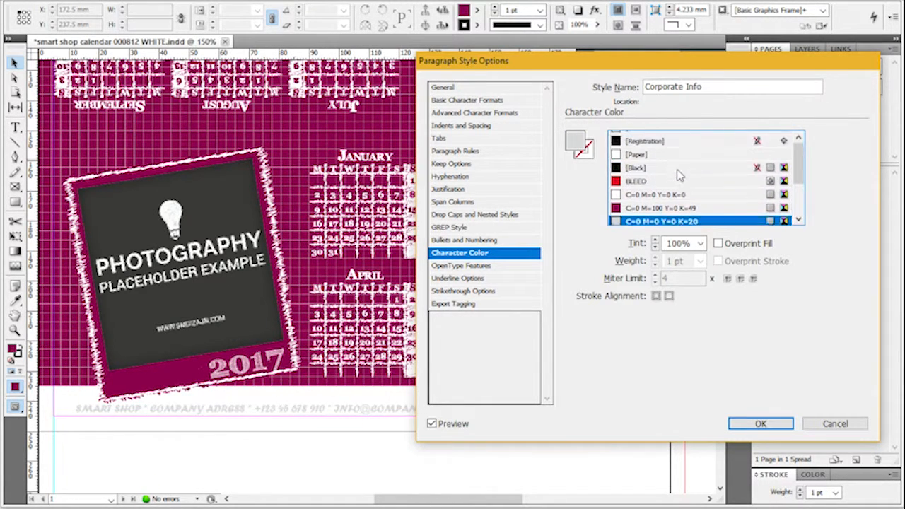
click(664, 204)
click(664, 191)
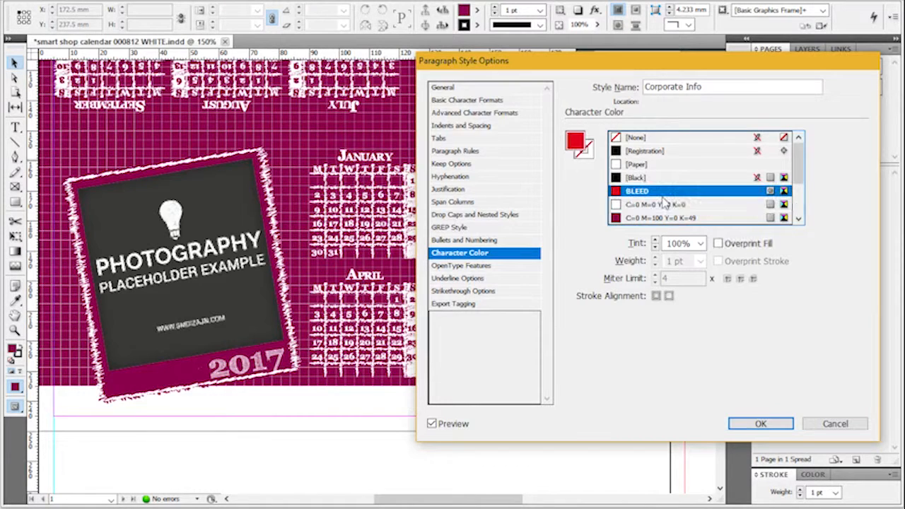
click(761, 423)
- Check which paragraph style the October and January headings use, then deselect everything and put away the paragraph styles list
scroll(507, 452, up, 2)
scroll(506, 452, up, 8)
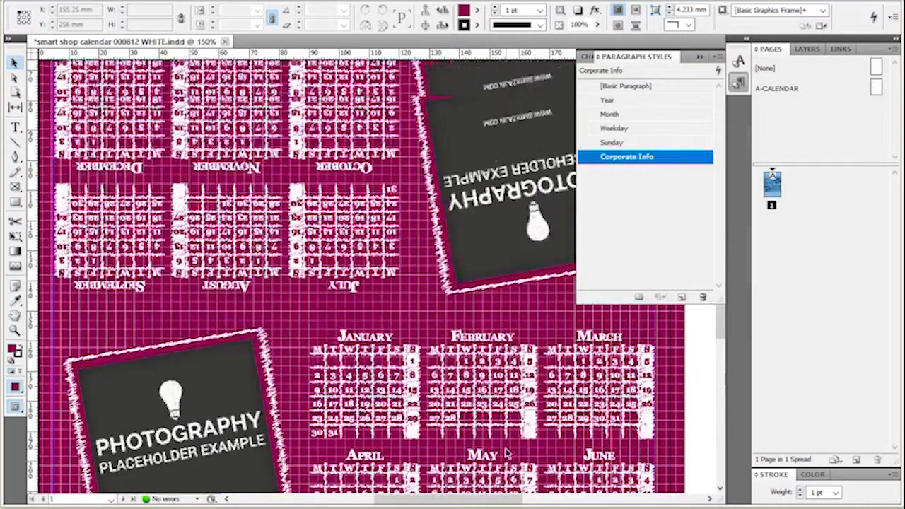
scroll(382, 330, down, 2)
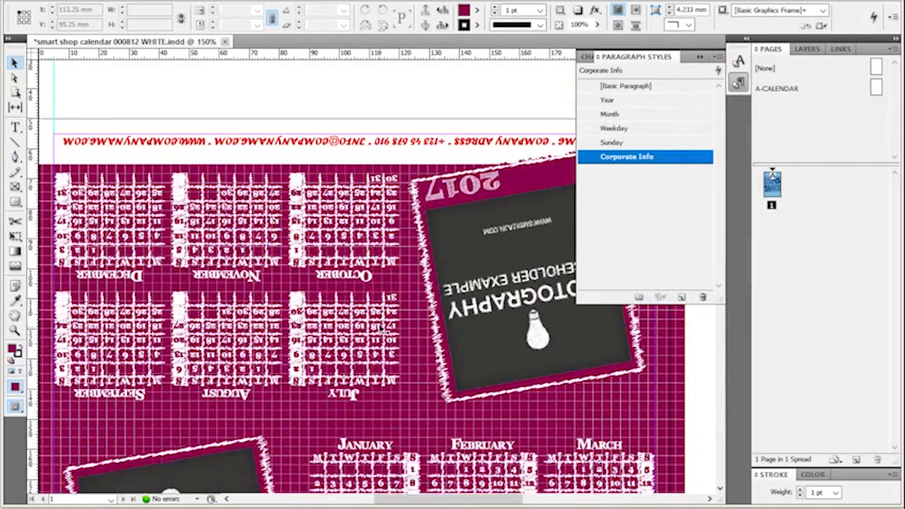
click(360, 275)
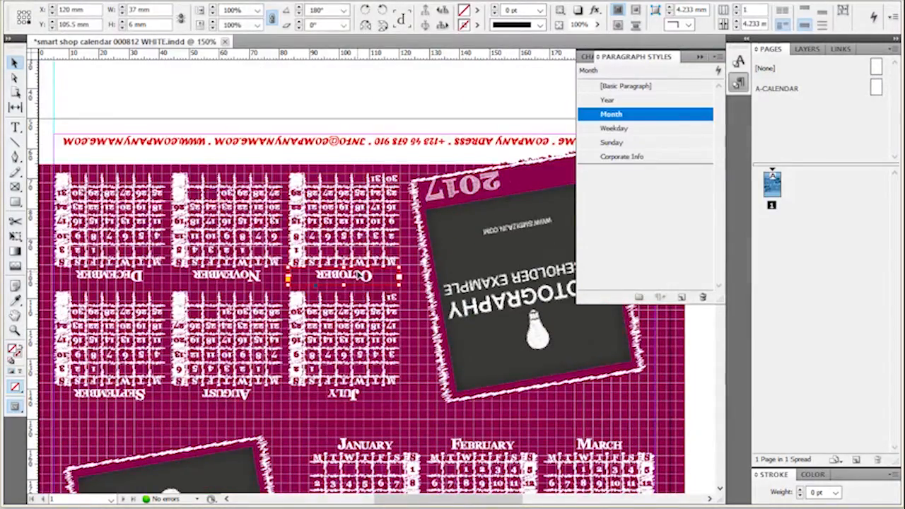
scroll(362, 279, down, 2)
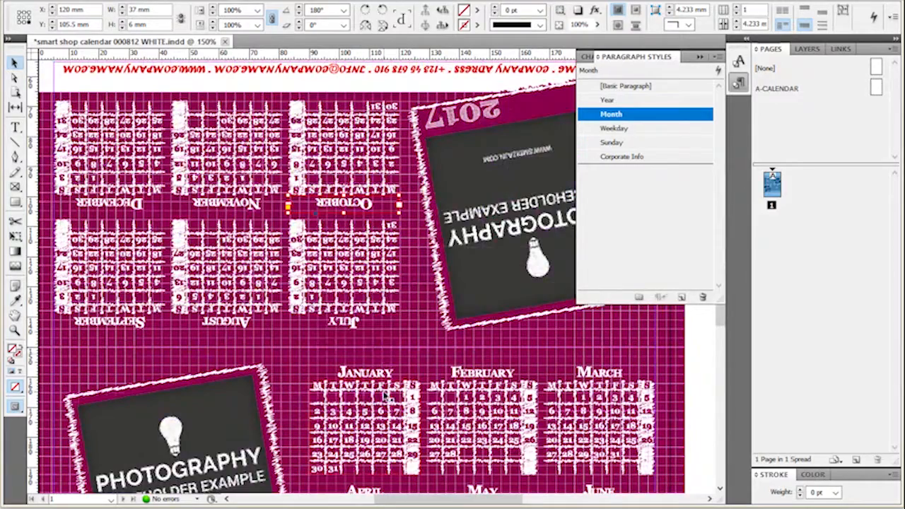
click(388, 372)
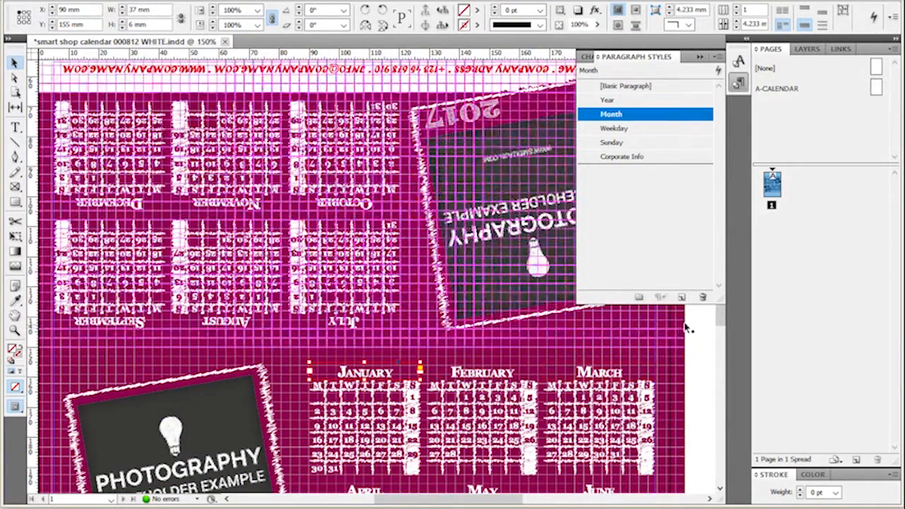
click(706, 321)
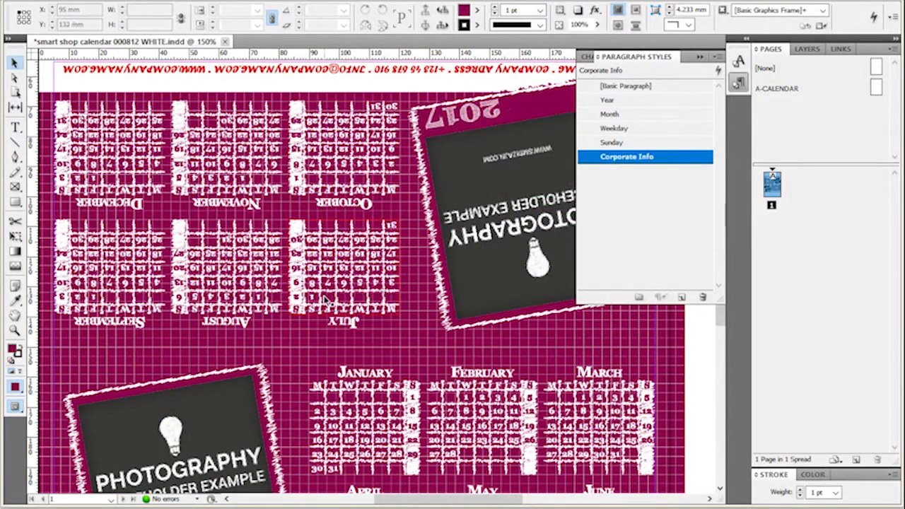
scroll(462, 391, down, 3)
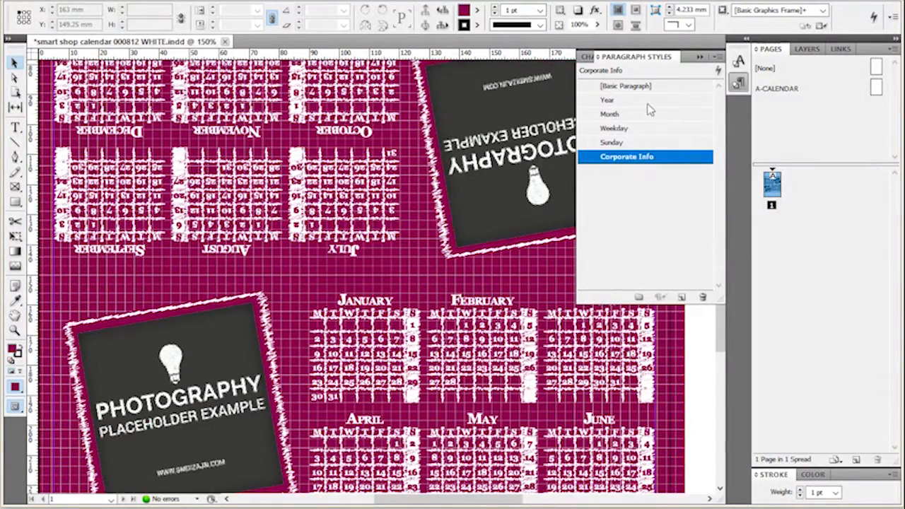
click(739, 83)
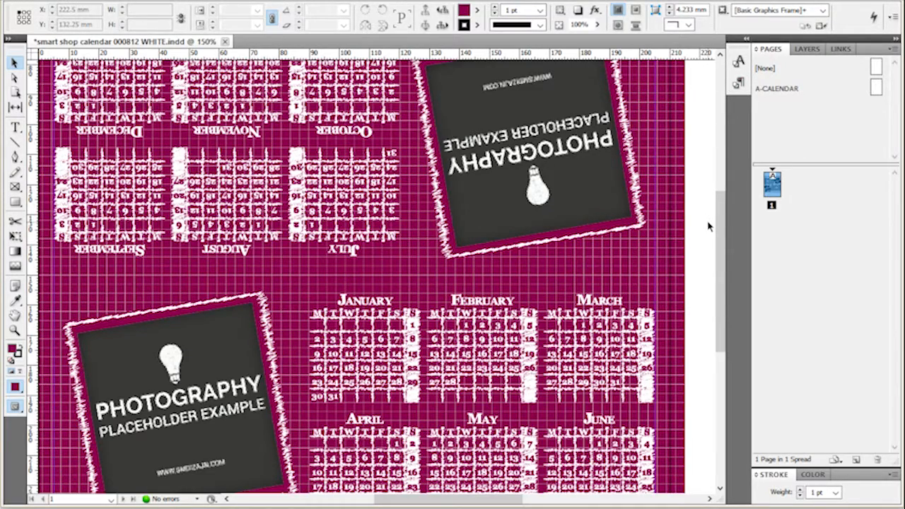
- Show the whole calendar area at 125% and select each of its two photo placeholder frames in turn
scroll(703, 222, down, 1)
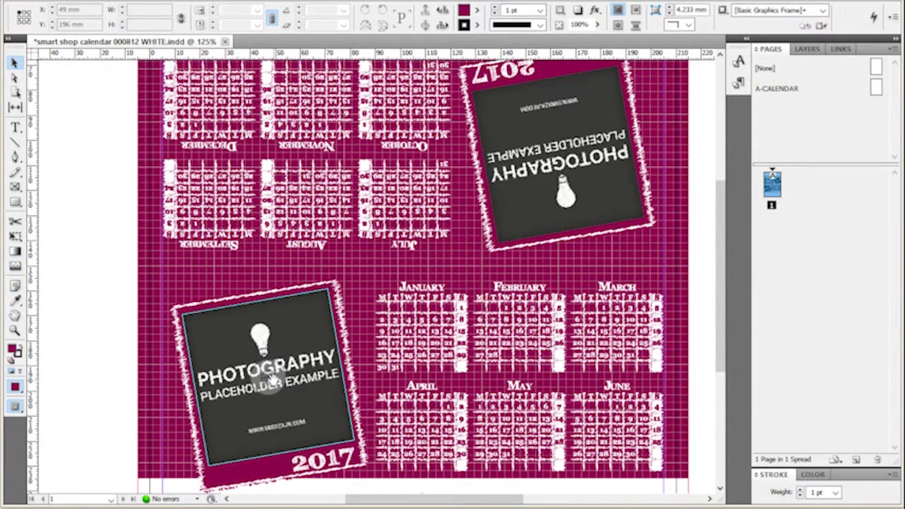
click(314, 315)
click(545, 205)
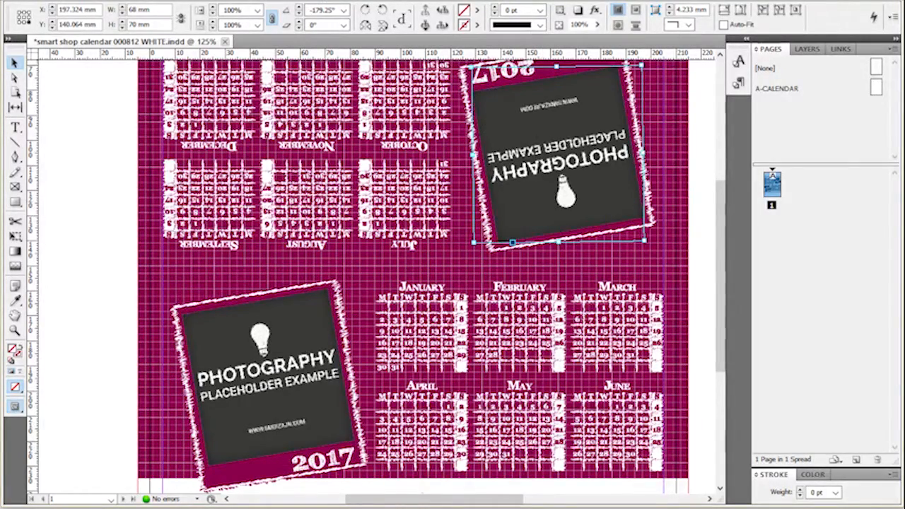
- Switch to File Explorer to view the placeholder files in the Images folder, then return to InDesign and leave nothing selected
key(alt+Tab)
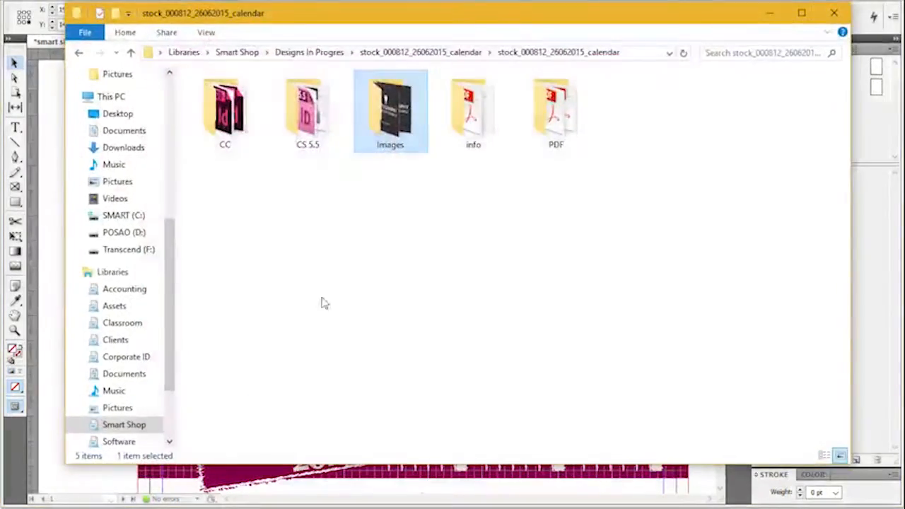
double_click(392, 99)
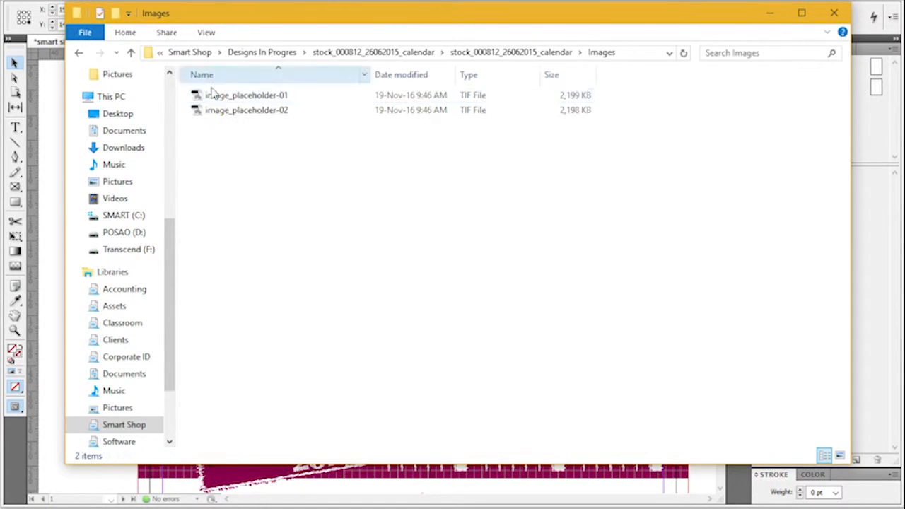
click(512, 53)
click(770, 13)
click(711, 267)
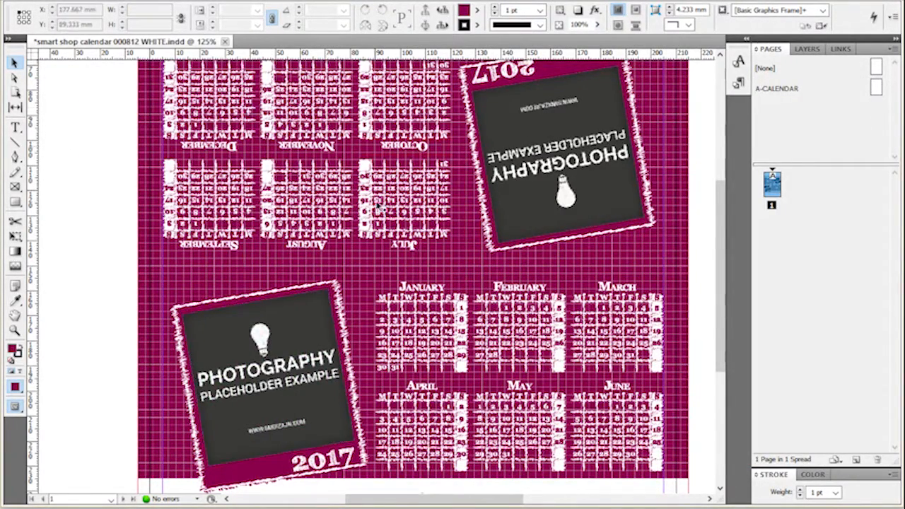
- Replace the image in the lower photo placeholder with the sunset pier photo from the Summer folder using Place
click(267, 369)
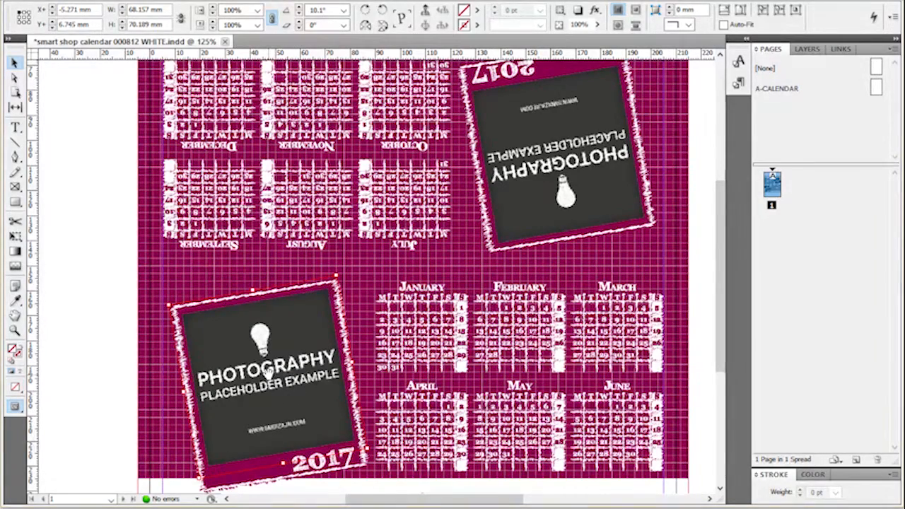
click(116, 295)
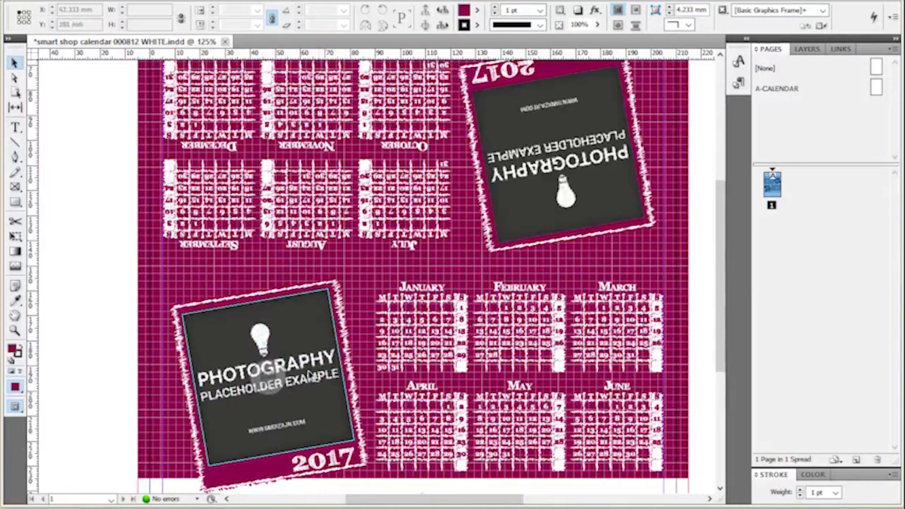
click(278, 379)
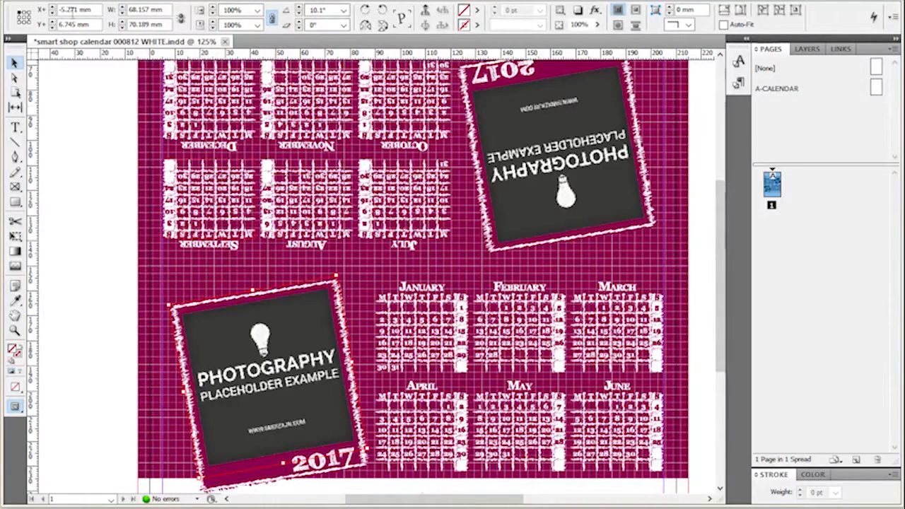
click(43, 0)
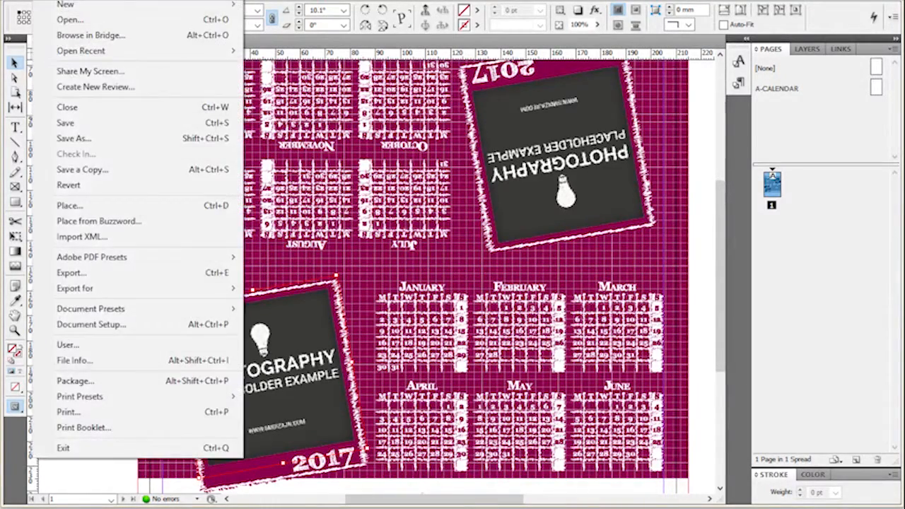
click(71, 205)
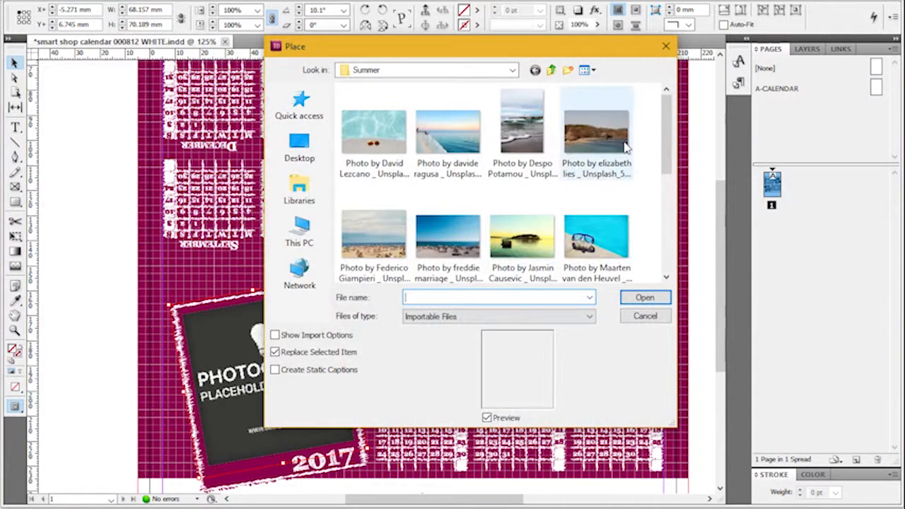
scroll(619, 181, down, 1)
scroll(619, 181, down, 1)
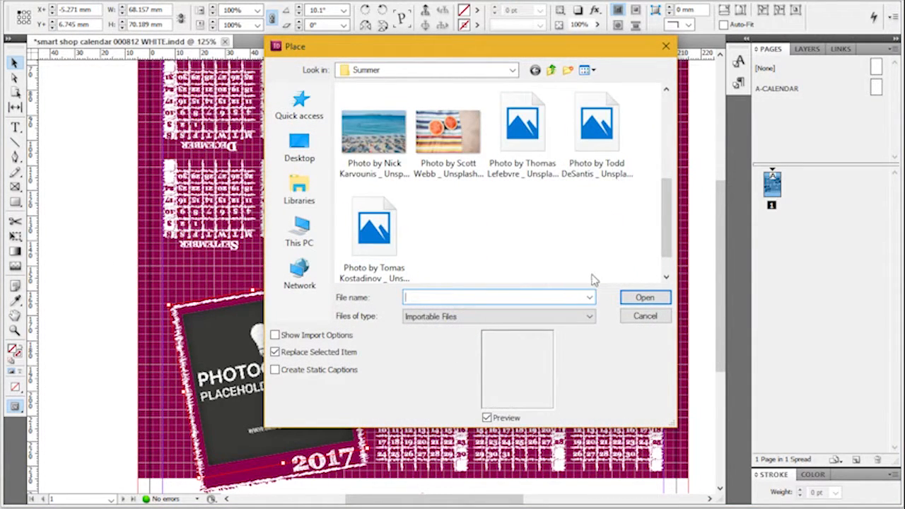
scroll(593, 277, up, 1)
double_click(594, 237)
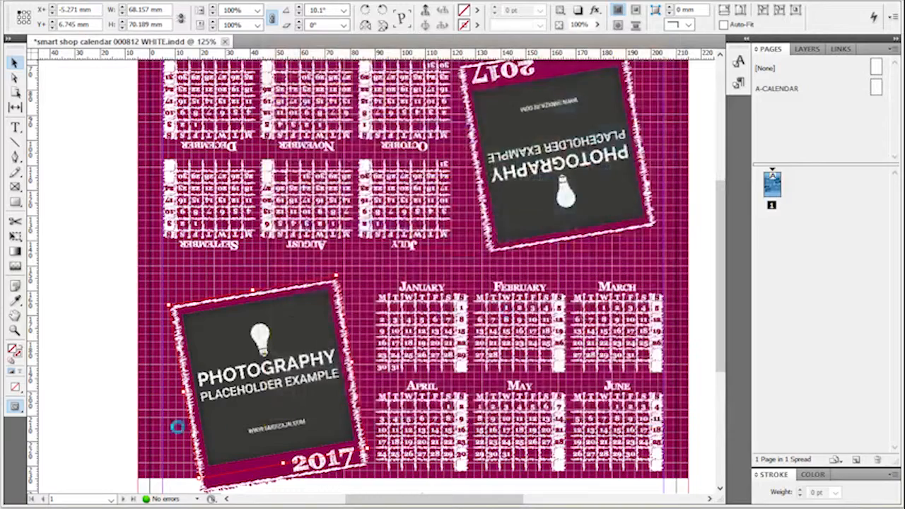
- Center the pier photo in its frame and make it fill the frame proportionally
click(274, 406)
click(316, 350)
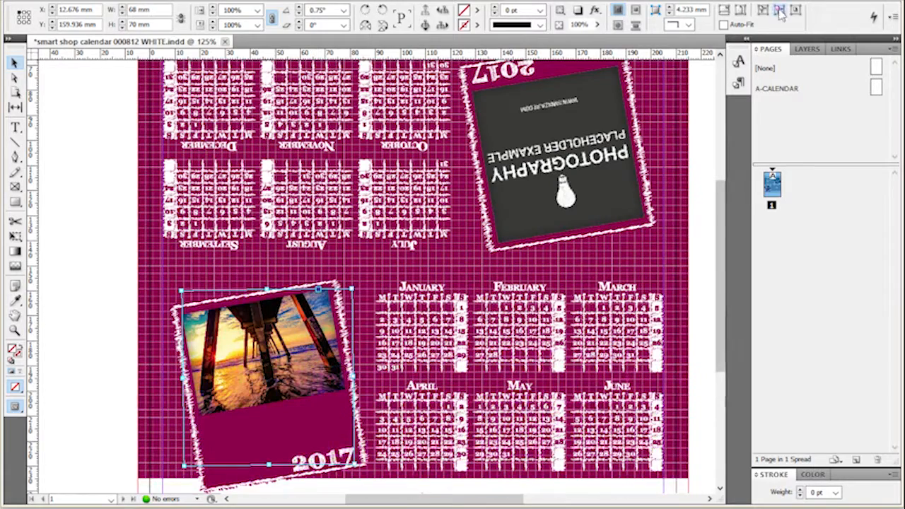
click(796, 9)
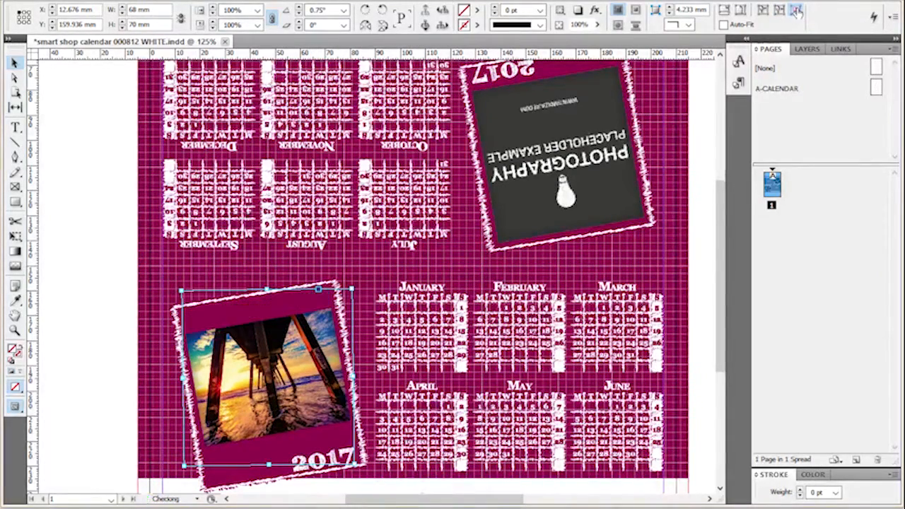
click(723, 9)
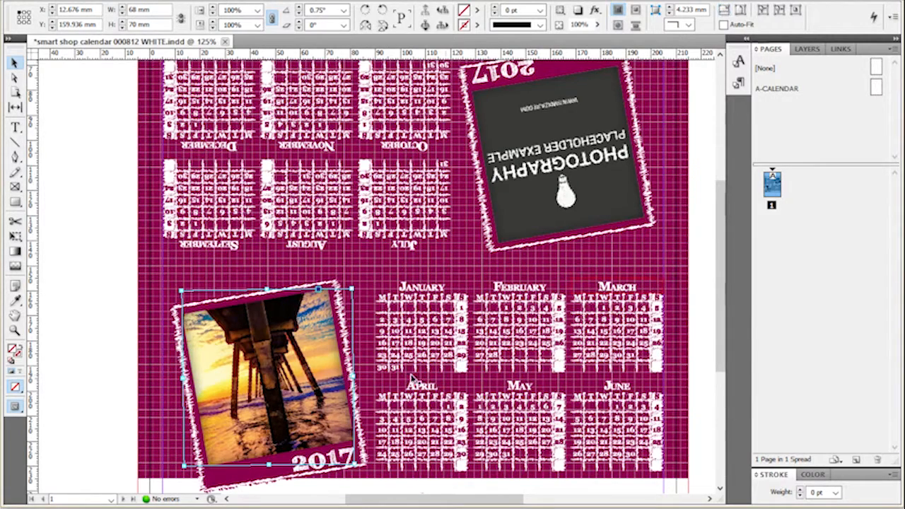
- Shift the pier photo about 11 mm to the right inside its frame and leave nothing selected
click(279, 375)
drag(280, 375, 307, 369)
drag(420, 258, 437, 244)
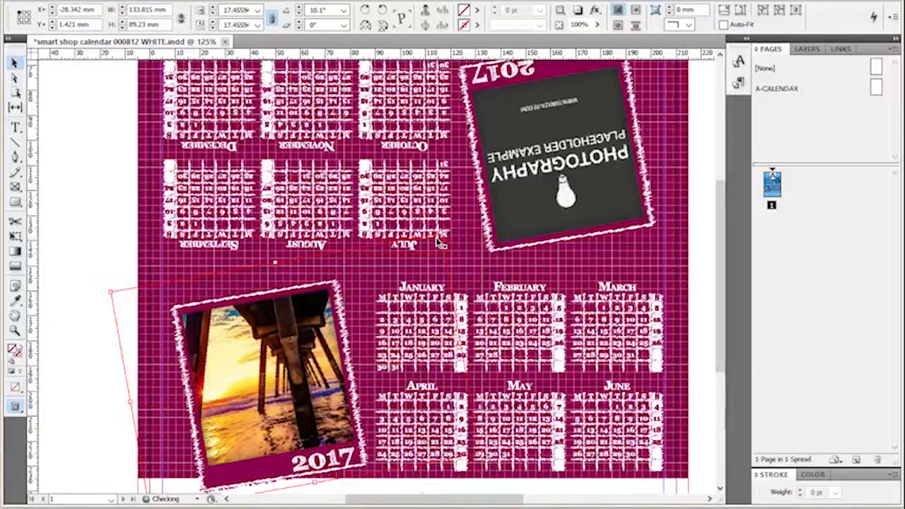
click(109, 214)
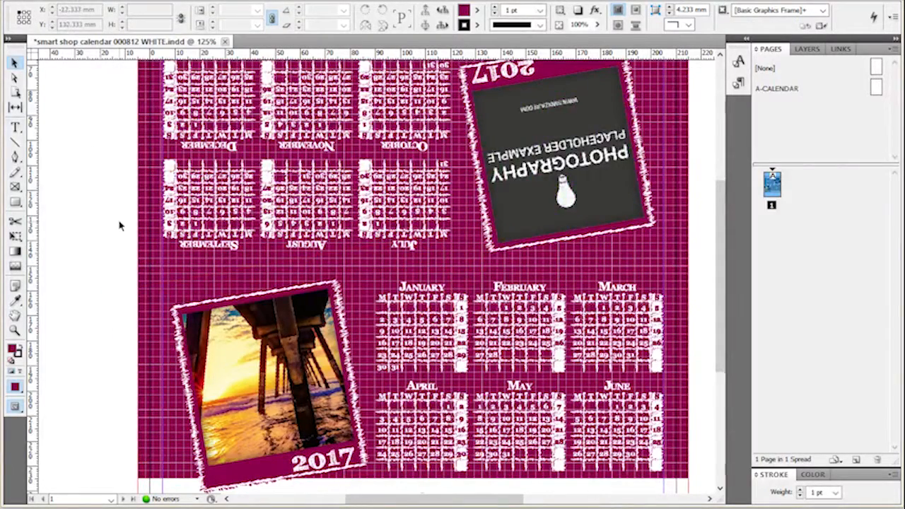
- Undo the pier photo's repositioning, fitting and placement until the lower placeholder image is back, then deselect everything
key(ctrl+z)
key(ctrl+z)
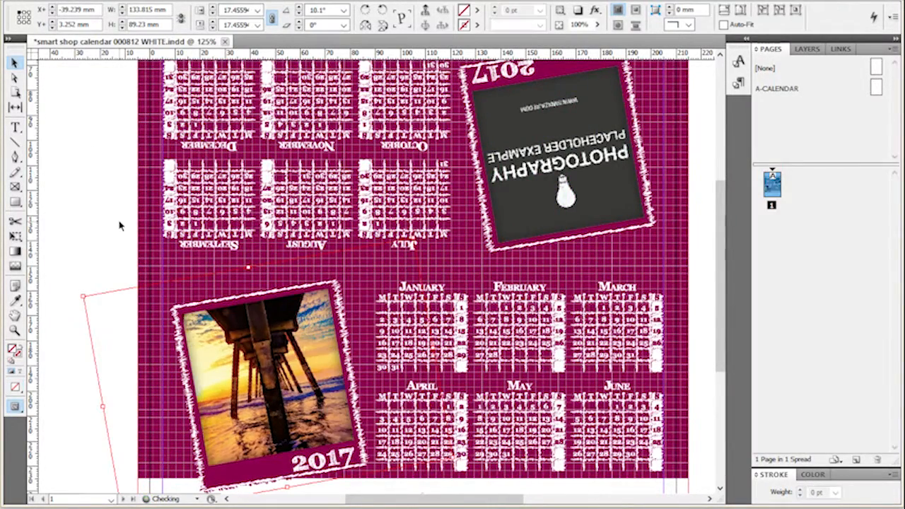
key(ctrl+z)
key(ctrl+z)
key(ctrl+z)
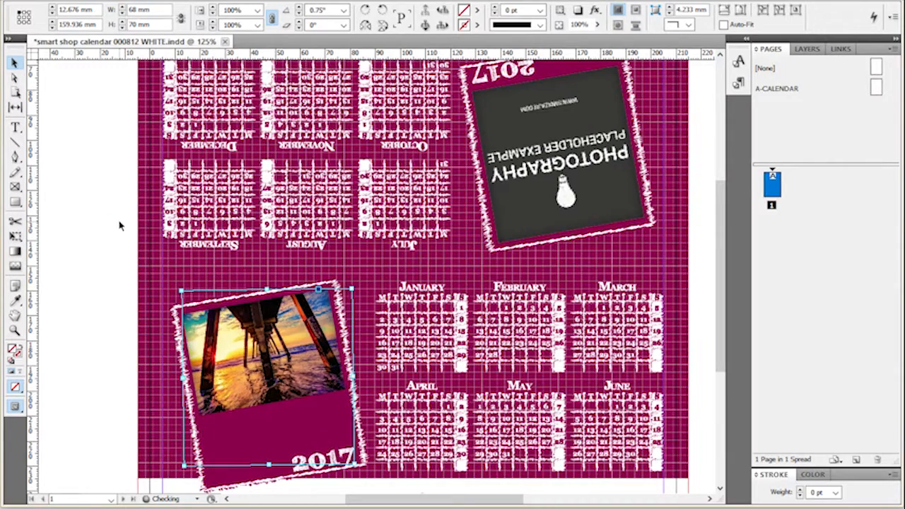
key(ctrl+z)
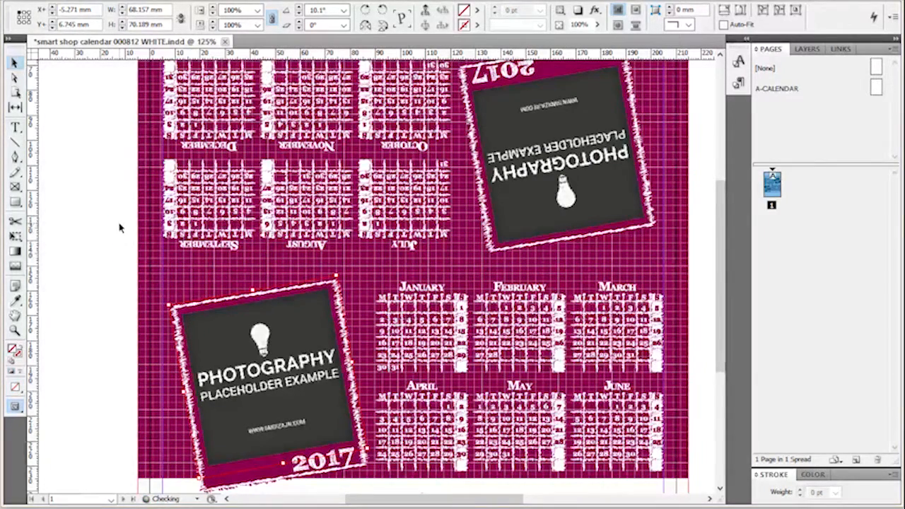
click(117, 224)
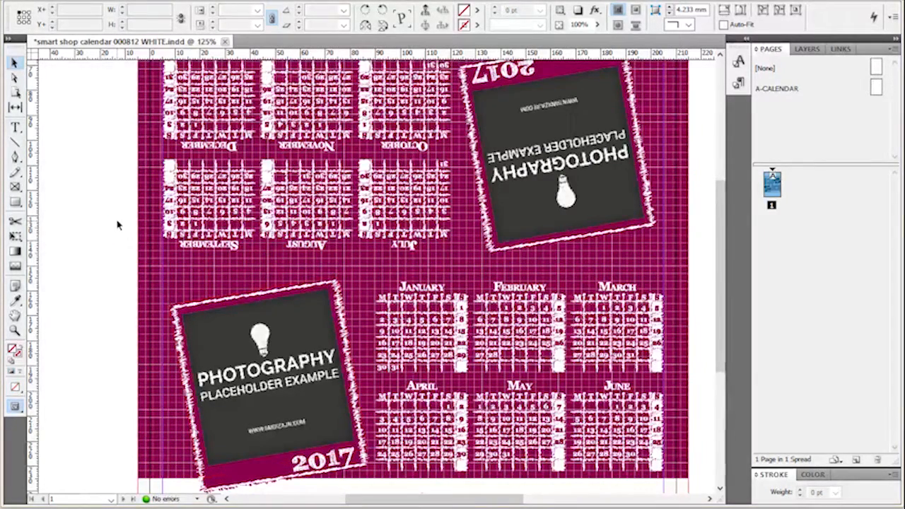
- Relink image_placeholder-01.tif to the second image in the design folder's Action Images subfolder
click(843, 50)
click(808, 78)
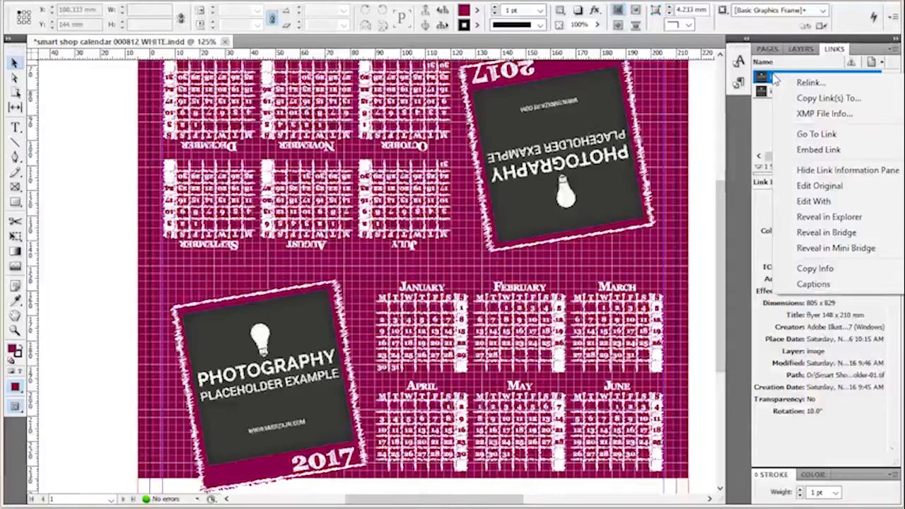
click(806, 83)
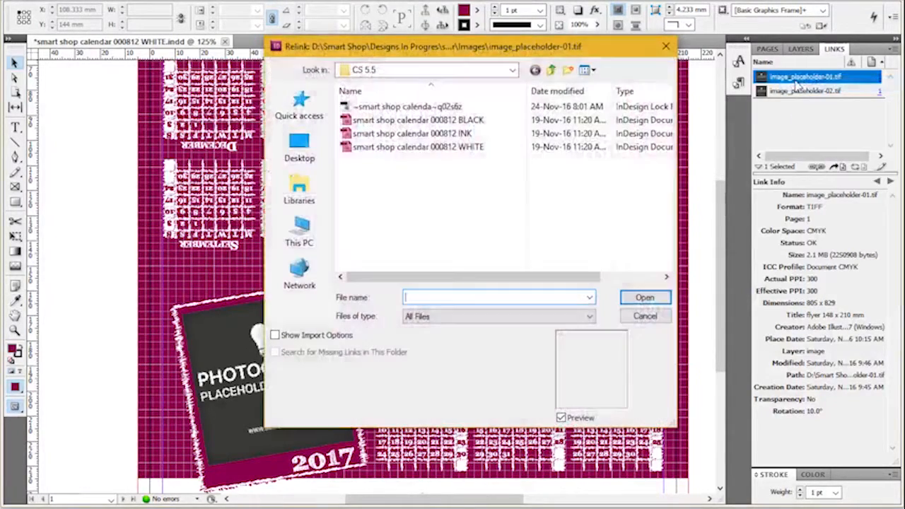
click(552, 71)
double_click(422, 132)
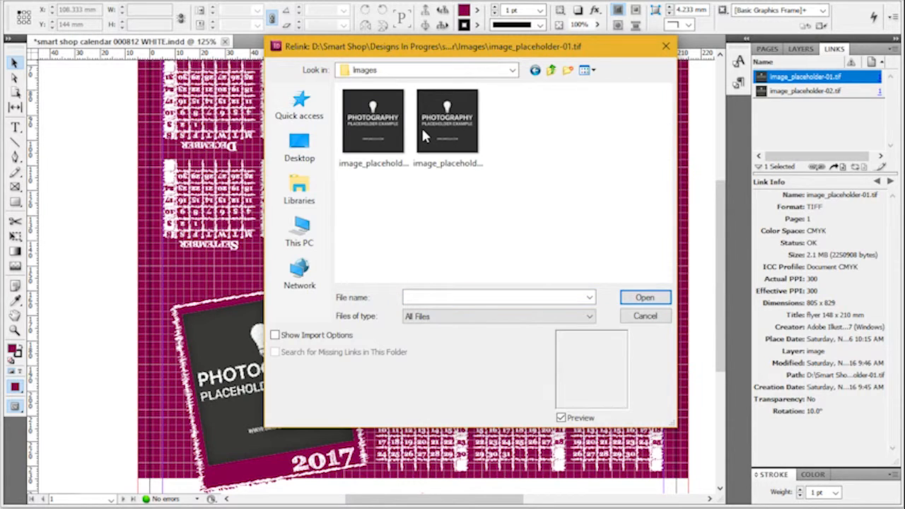
click(553, 71)
click(552, 71)
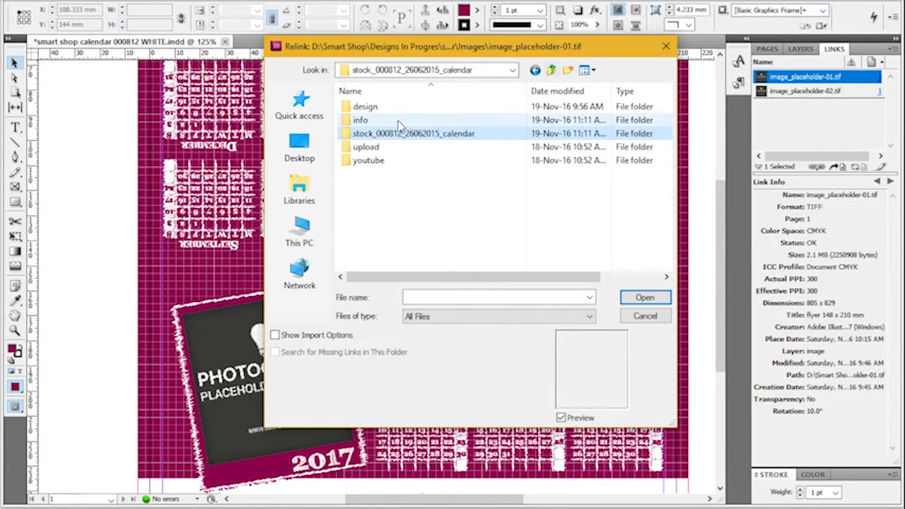
double_click(401, 107)
double_click(401, 108)
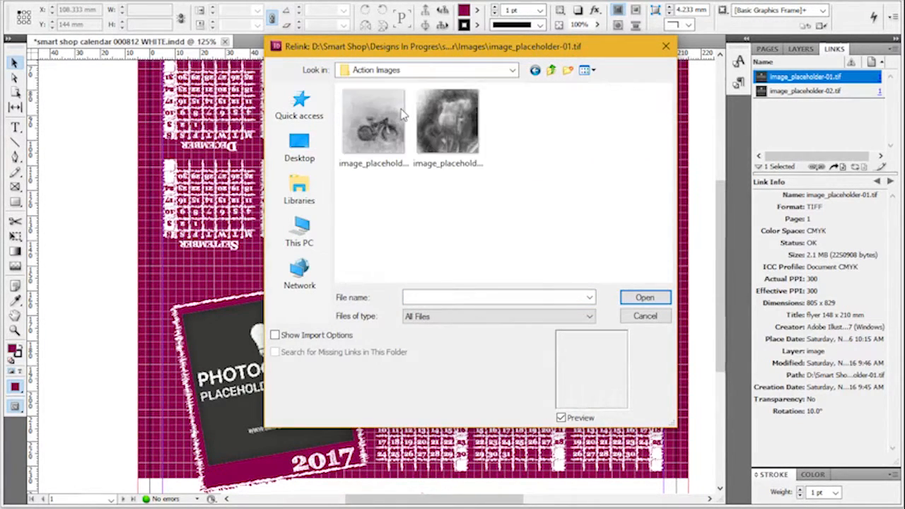
double_click(446, 126)
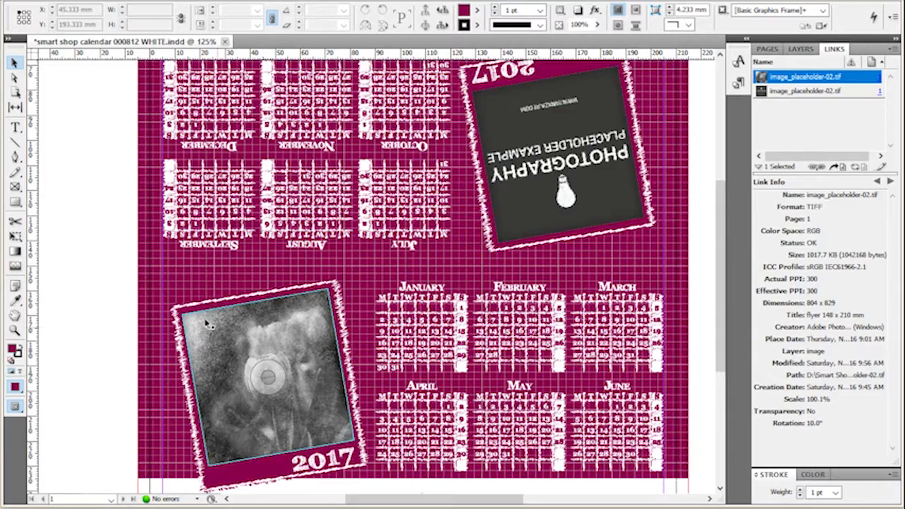
- Undo the relinking of the lower photo, discard the pier photo loaded for placing, and leave nothing selected
click(103, 160)
key(ctrl+z)
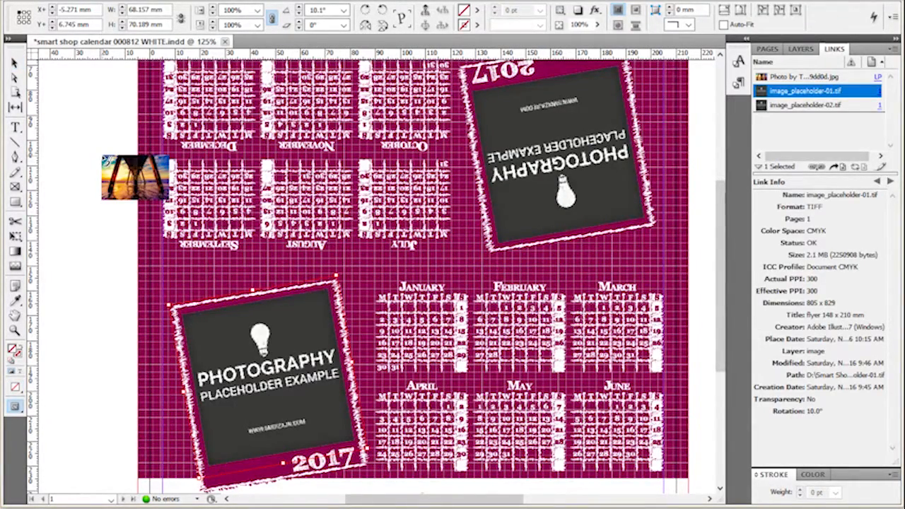
key(Escape)
click(138, 355)
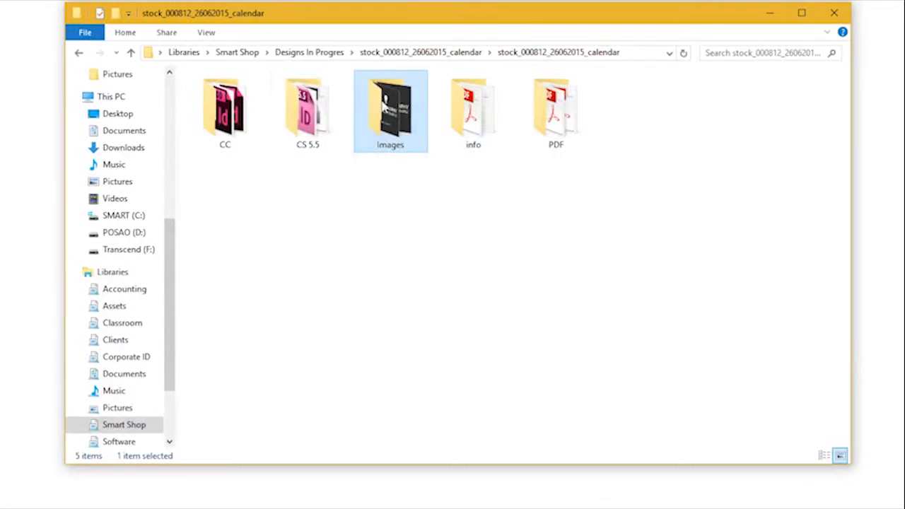
- In File Explorer, go into the Images folder and open image_placeholder-01 in Photoshop
double_click(393, 115)
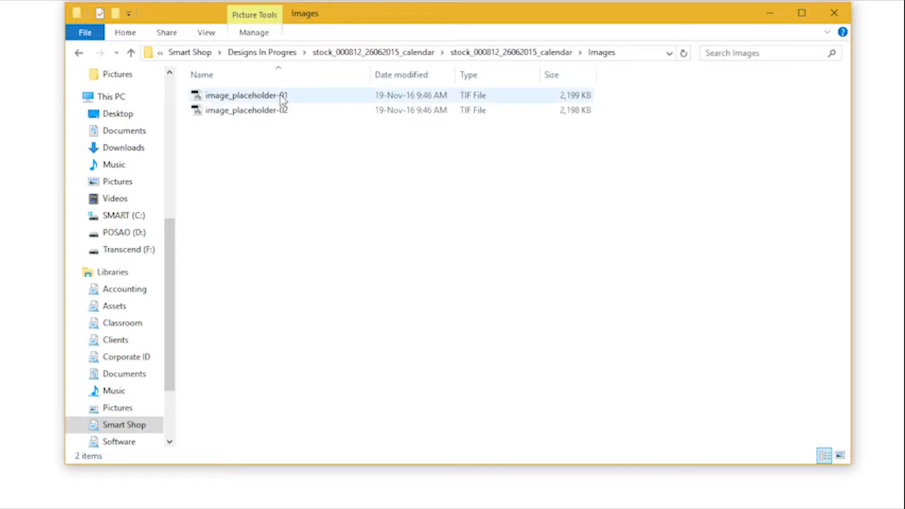
click(769, 13)
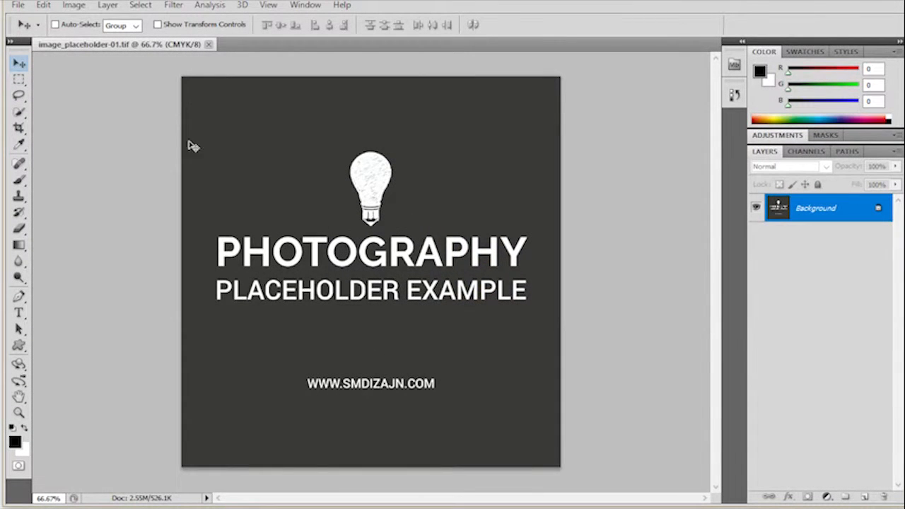
- Place the first snowy mountain photo from the Winter folder into the image_placeholder-01.tif document
click(40, 6)
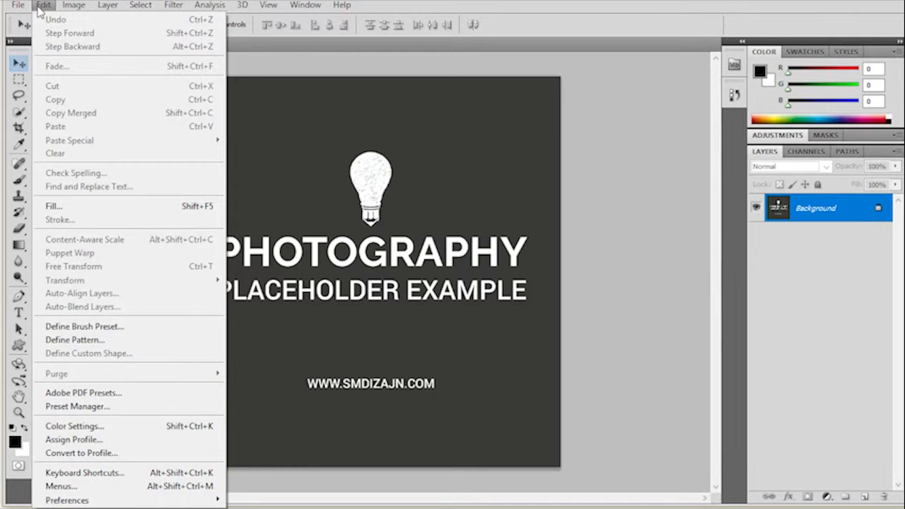
click(358, 208)
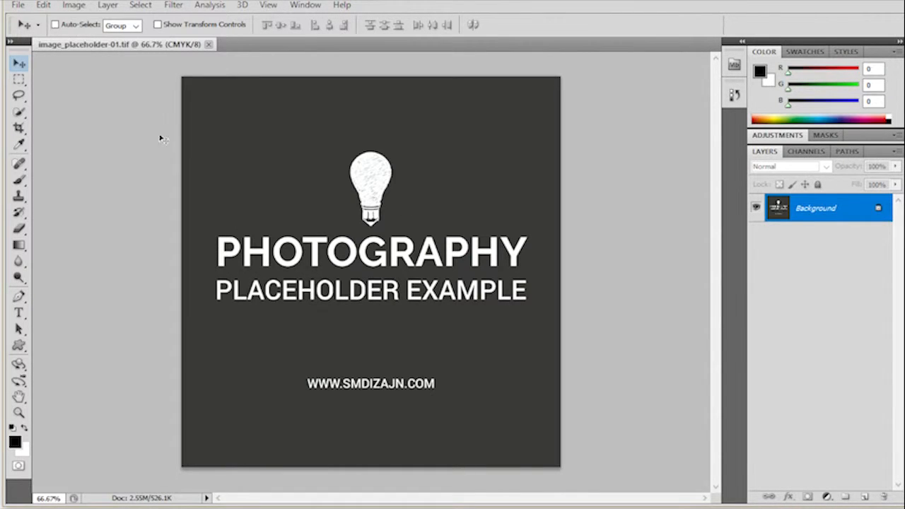
click(18, 5)
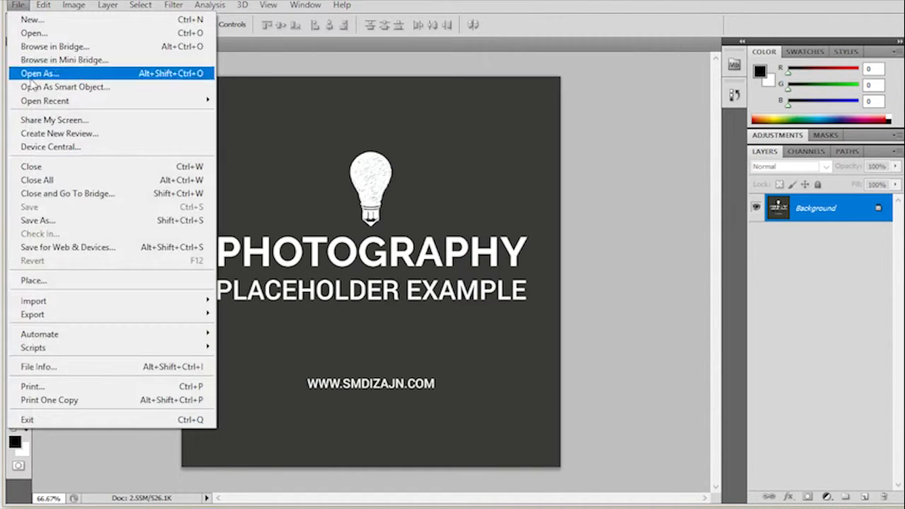
click(64, 280)
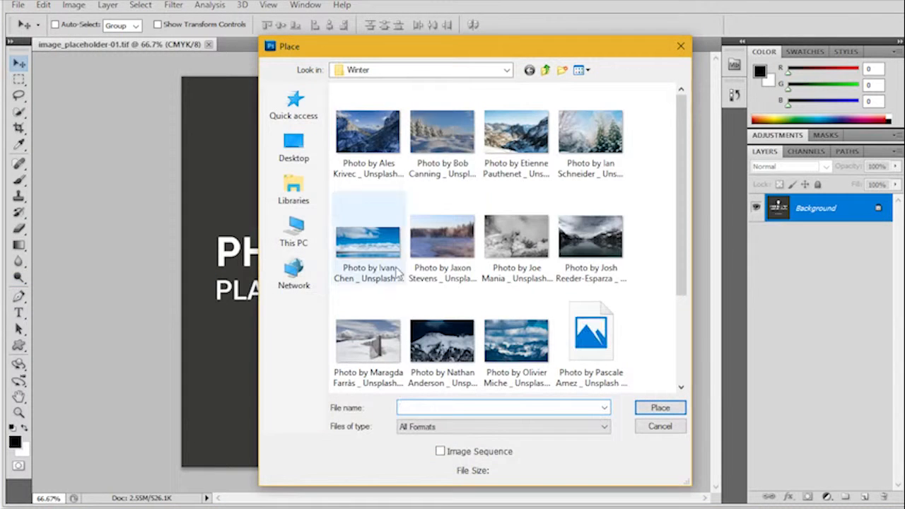
click(394, 139)
double_click(393, 140)
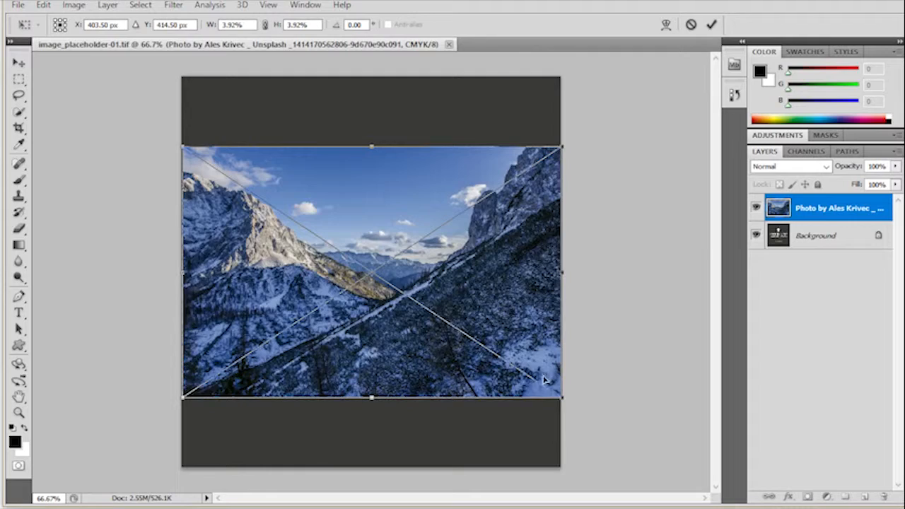
- Scale the placed mountain photo to about 6.27% to cover the canvas, shift it right to about X 621 px, and commit it
drag(564, 401, 679, 481)
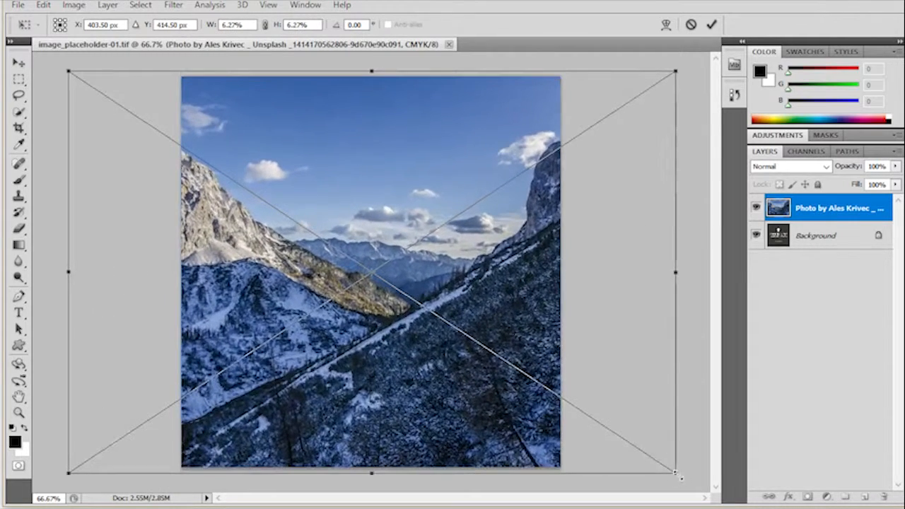
drag(220, 375, 323, 374)
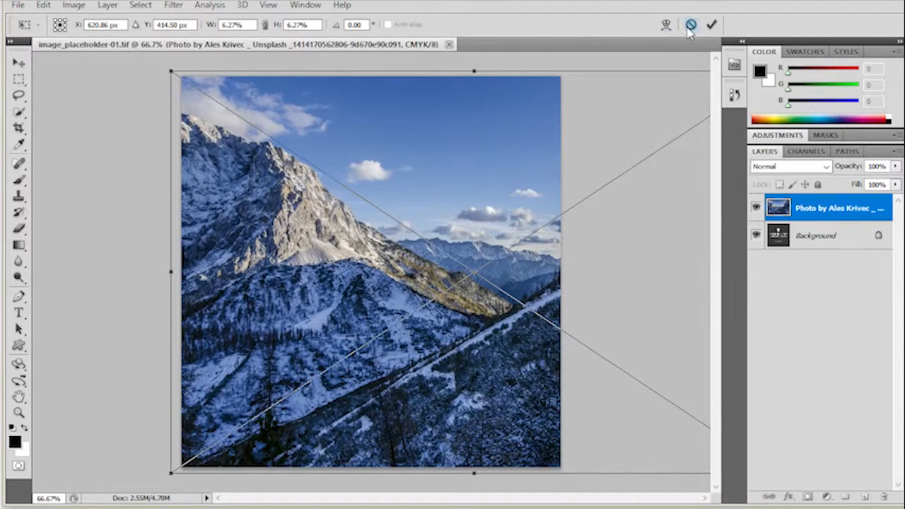
click(712, 24)
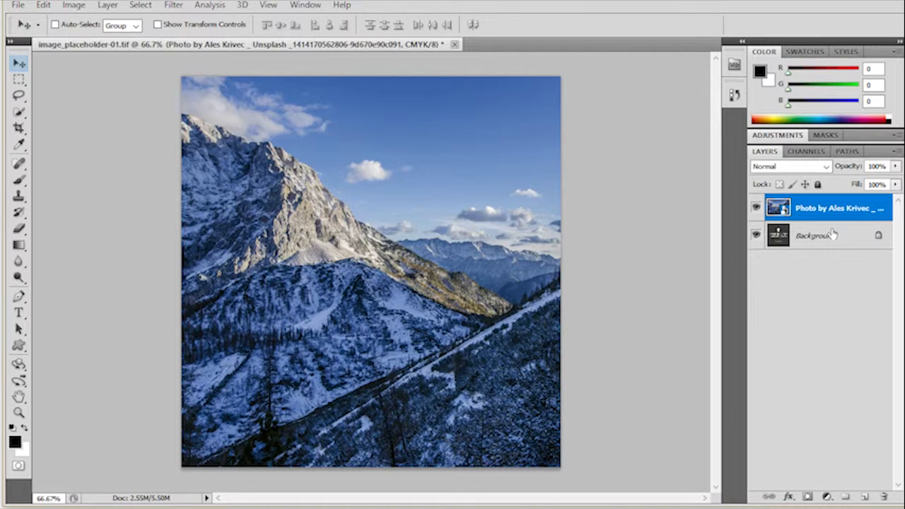
- Save image_placeholder-01.tif with LZW image compression and RLE layer compression, keeping its layers
key(ctrl+s)
click(552, 27)
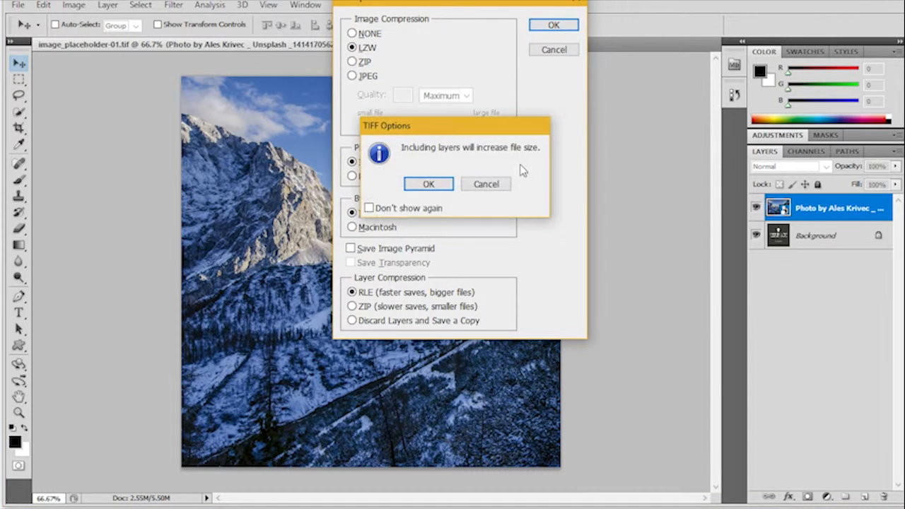
click(429, 184)
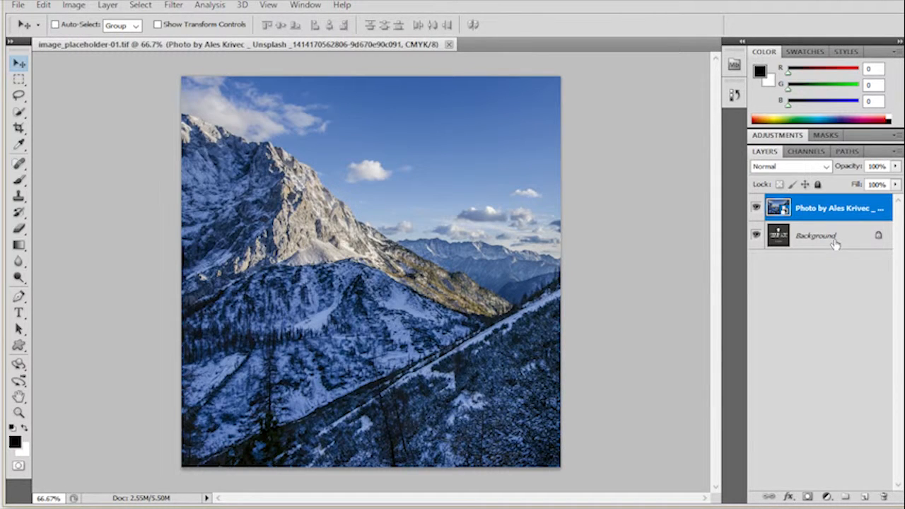
right_click(804, 207)
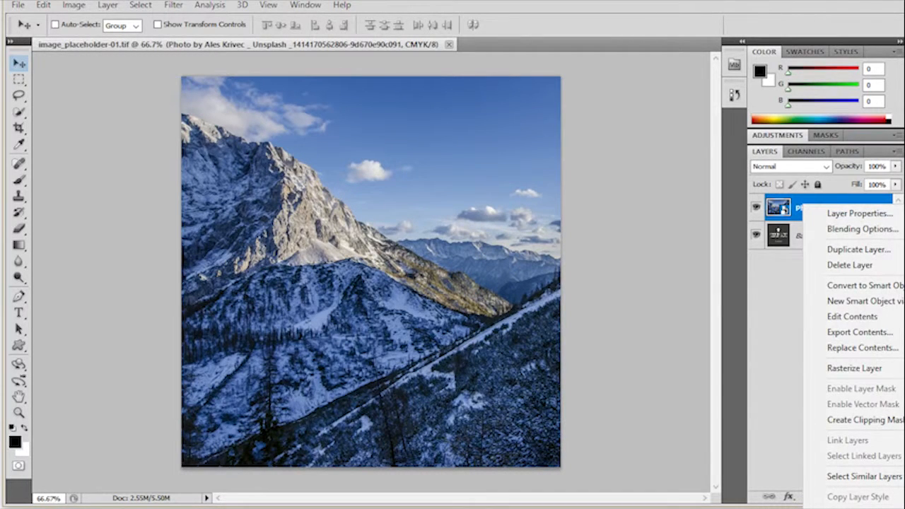
click(796, 193)
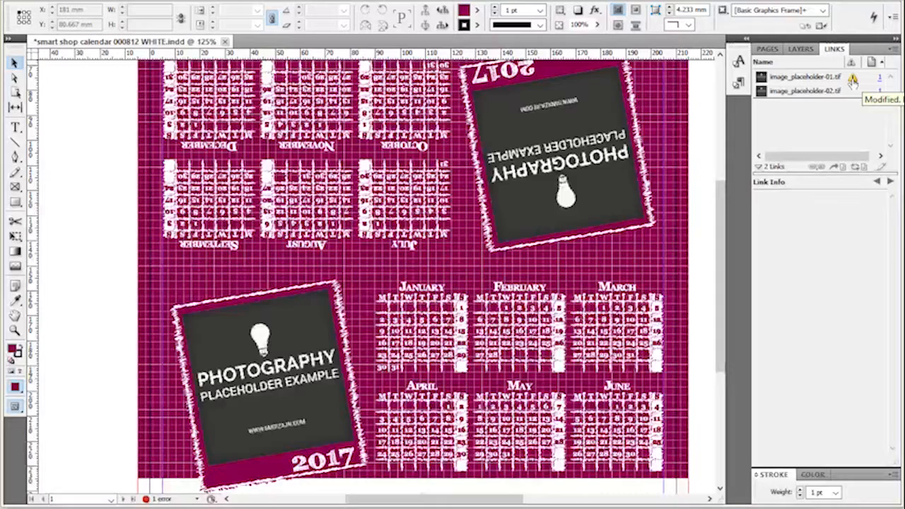
- Check the status of both placeholder image links in InDesign and leave neither selected
click(853, 80)
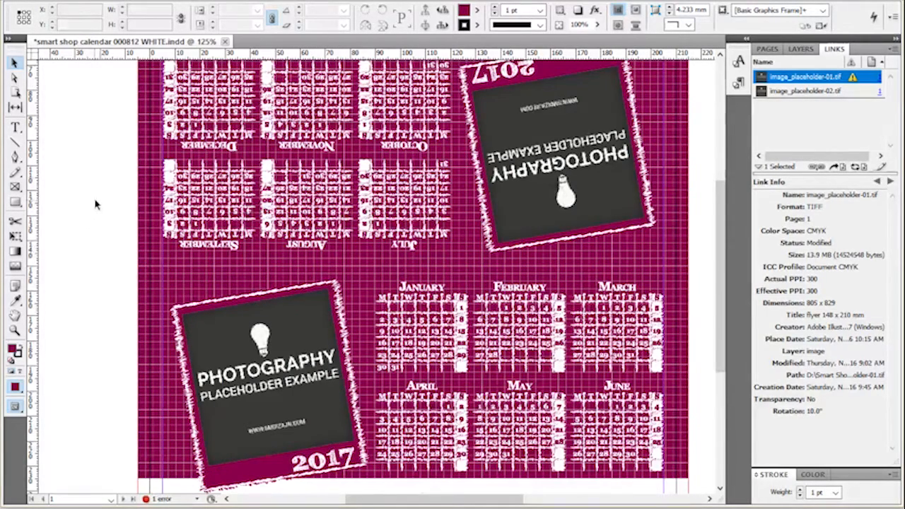
click(853, 79)
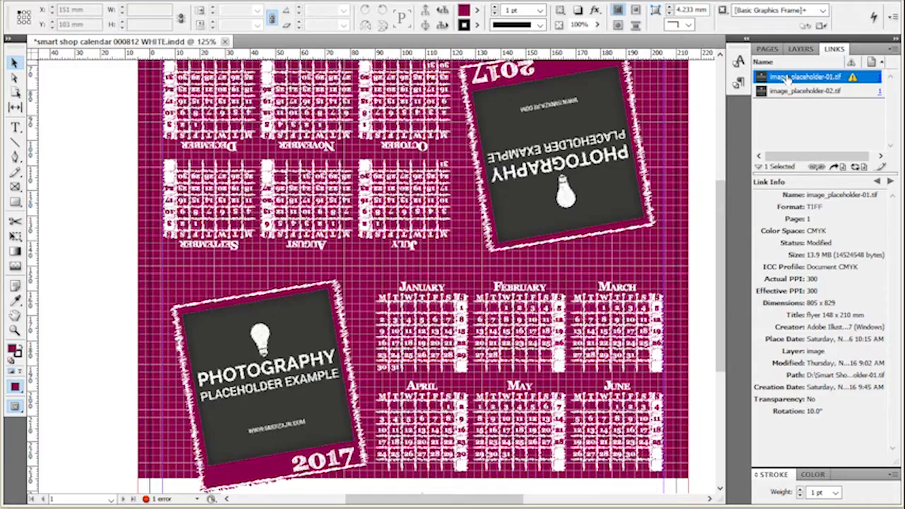
shift+click(790, 92)
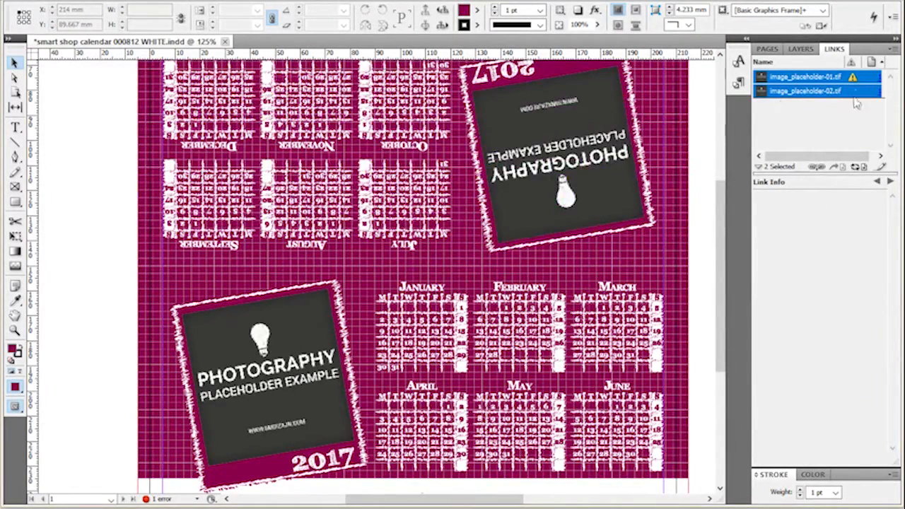
click(835, 128)
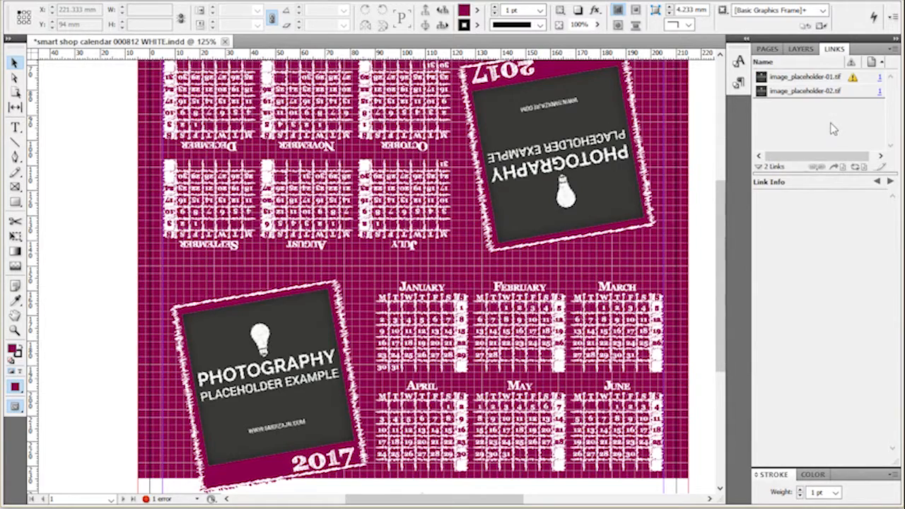
- Update the modified image_placeholder-01.tif link so the calendar uses the edited image
click(777, 78)
right_click(776, 79)
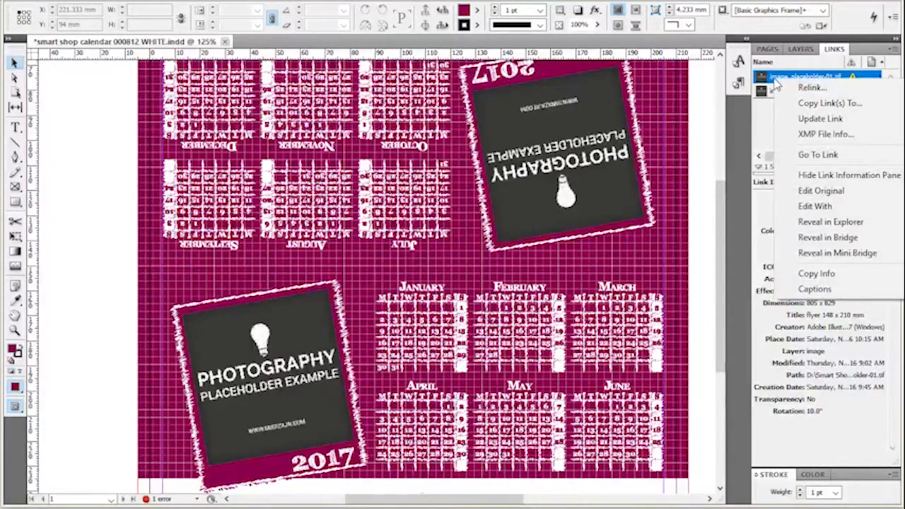
click(807, 122)
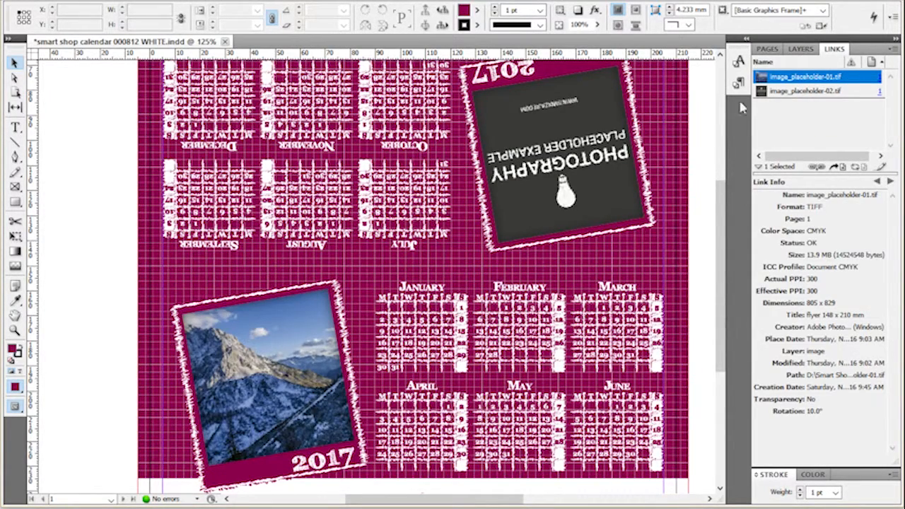